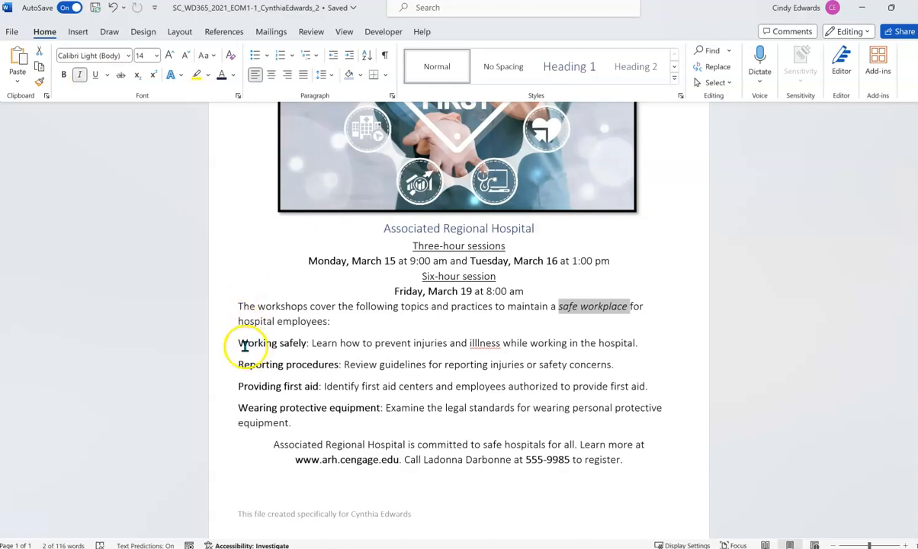
# Format the four workshop topic paragraphs, from Working safely to Wearing protective equipment, as a list with solid round bullets
pyautogui.moveTo(237, 345); pyautogui.dragTo(302, 423)
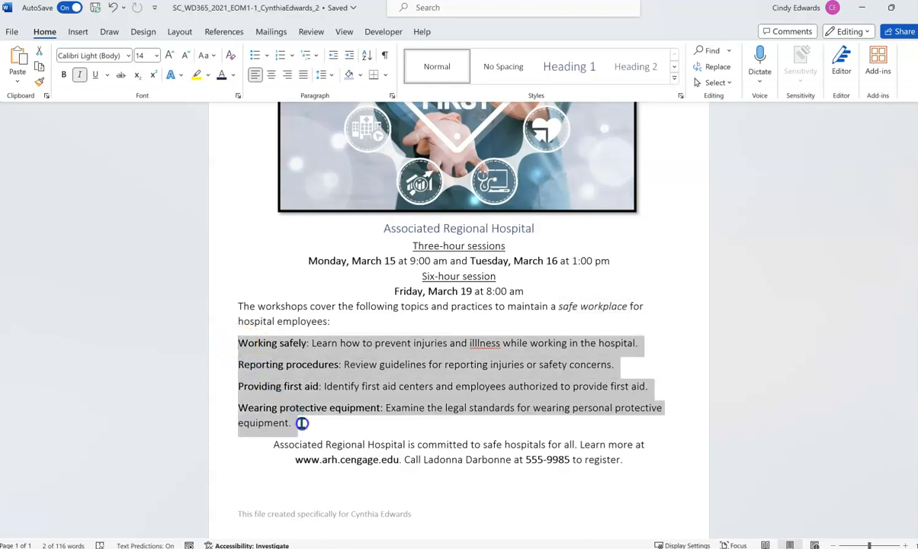
pyautogui.click(300, 423)
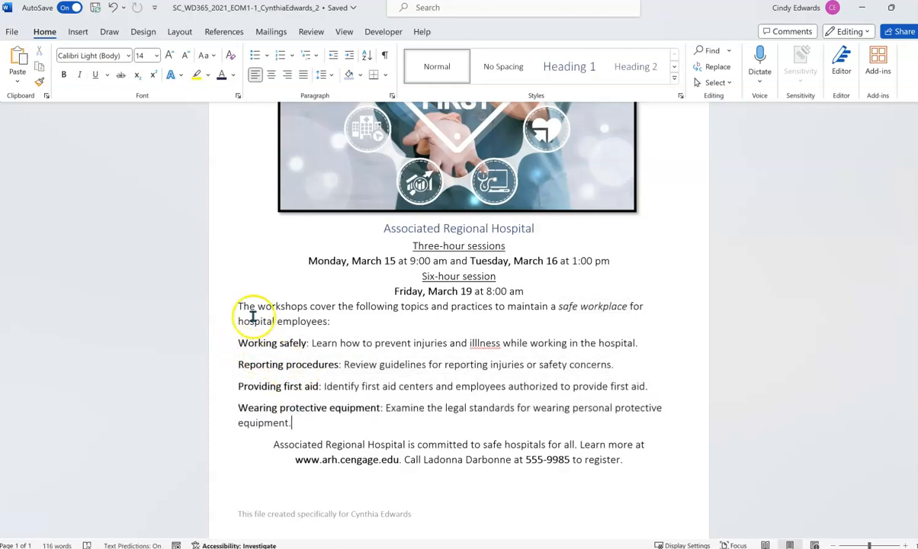
pyautogui.click(266, 56)
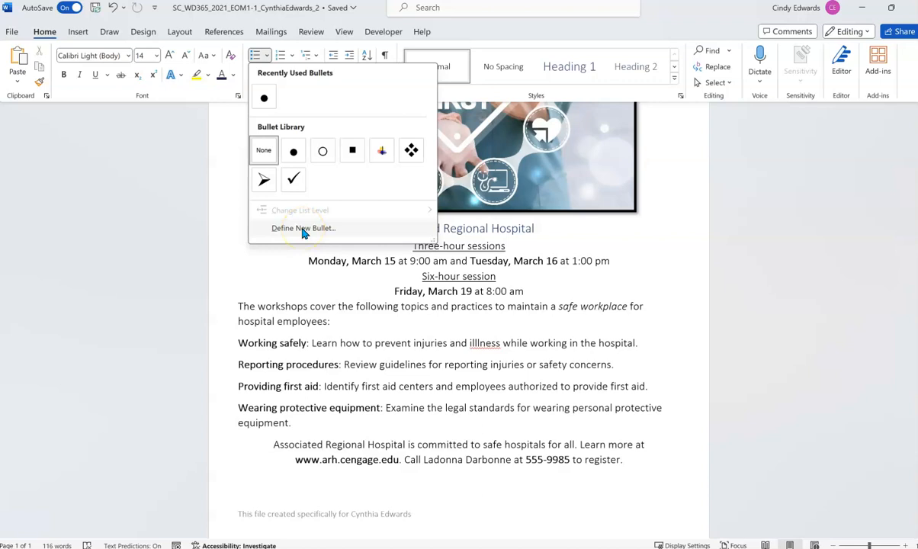
pyautogui.click(266, 97)
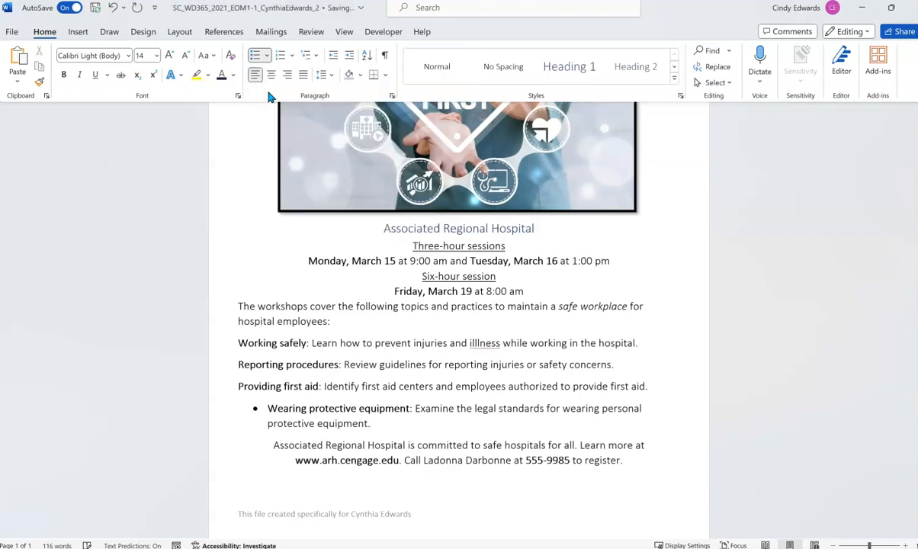
pyautogui.scroll(-1, 360, 358)
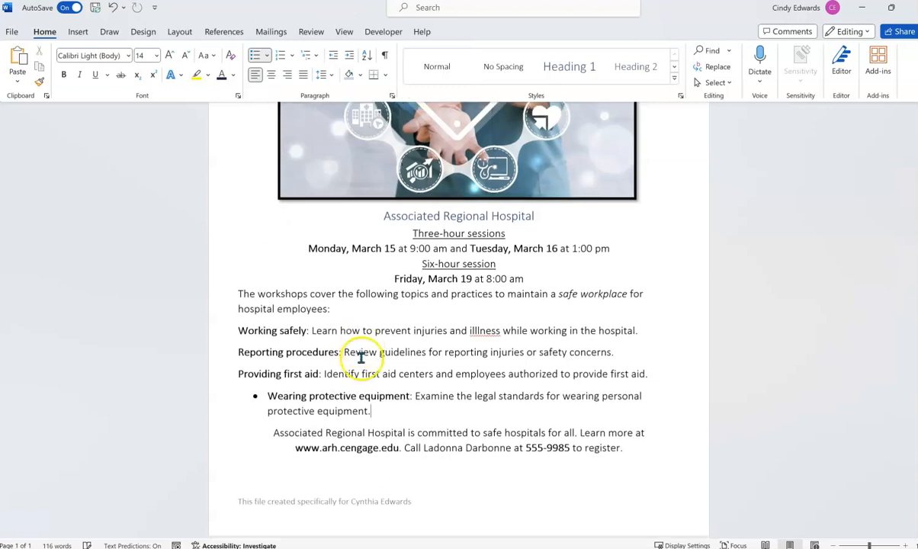
pyautogui.scroll(1, 360, 366)
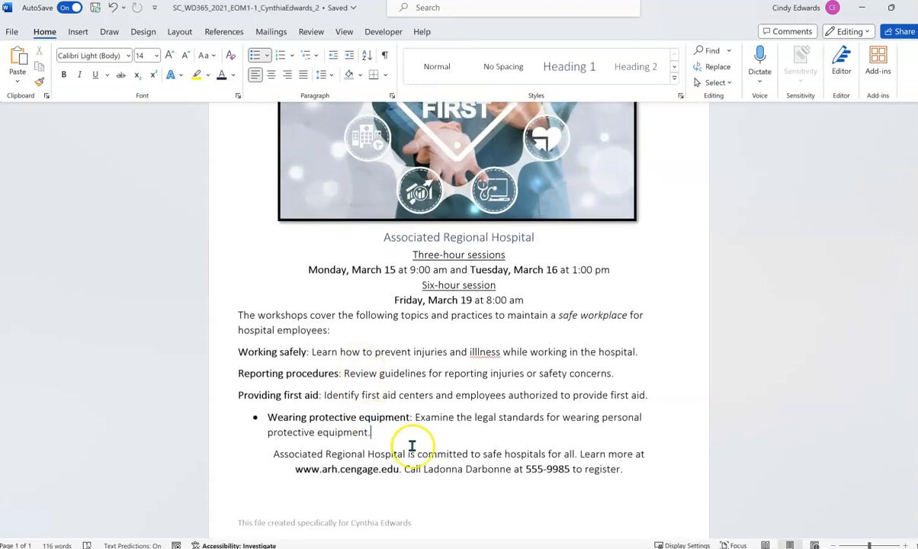
pyautogui.moveTo(394, 435); pyautogui.dragTo(238, 356)
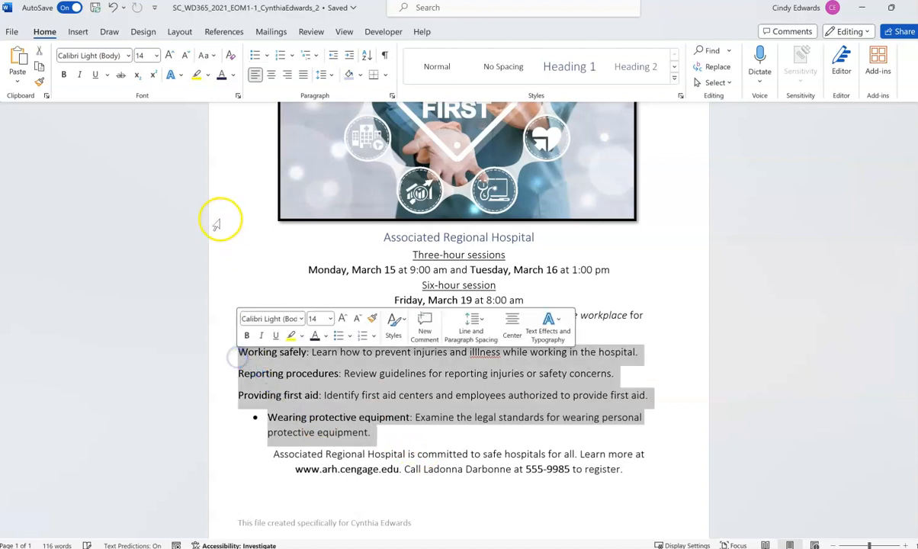
pyautogui.click(256, 55)
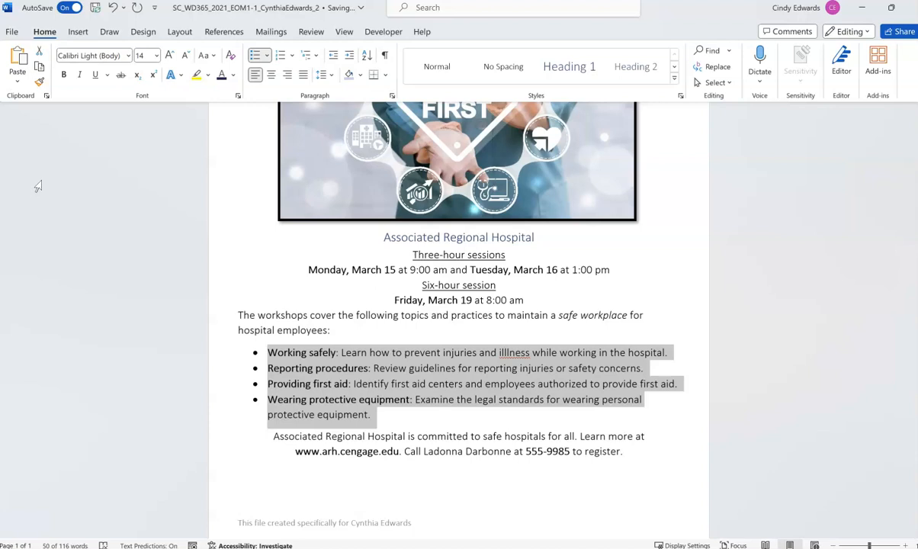
# Change the font of the four bulleted workshop topics to Book Antiqua
pyautogui.click(128, 56)
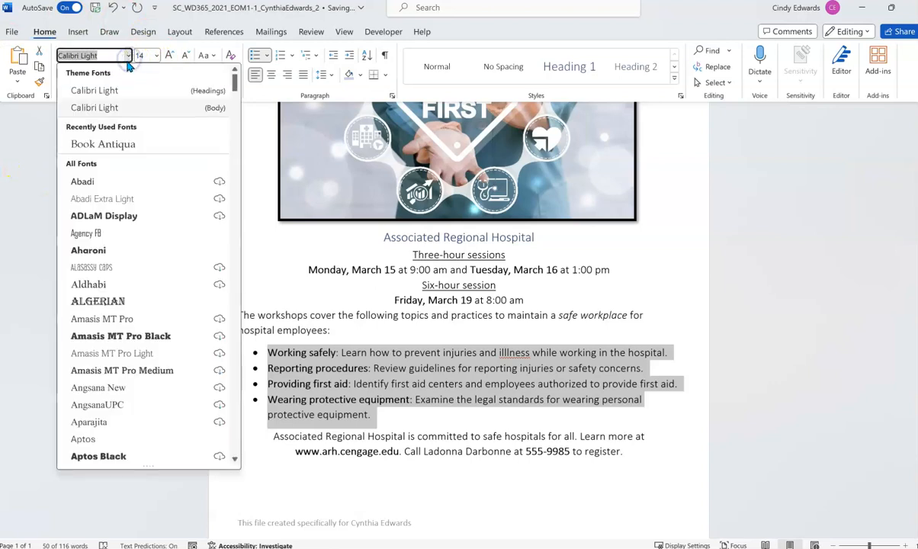
pyautogui.scroll(-2, 108, 279)
pyautogui.scroll(2, 109, 309)
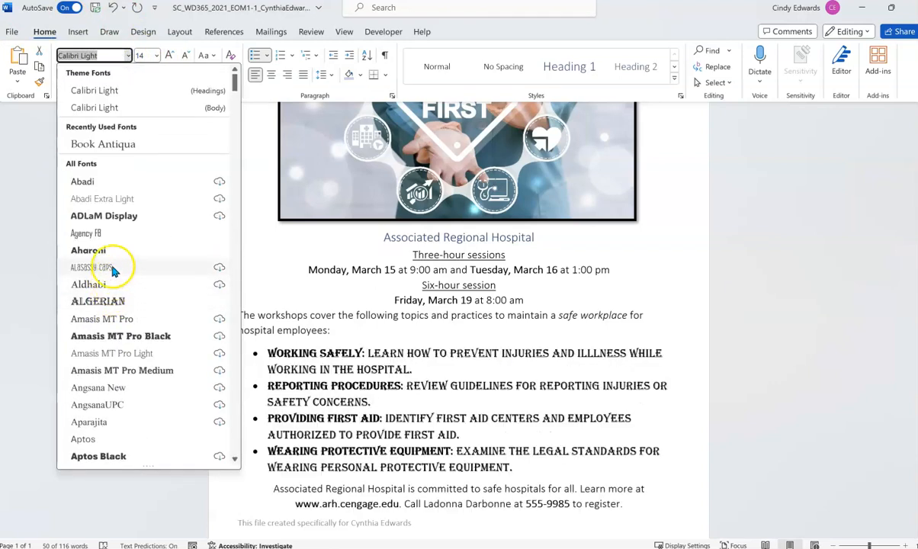
pyautogui.scroll(-6, 107, 312)
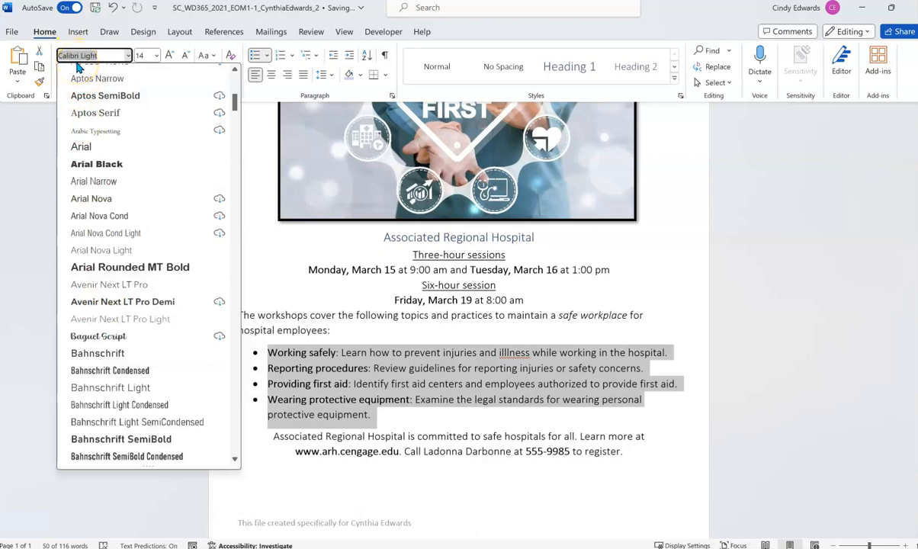
pyautogui.write('Book Antiqua')
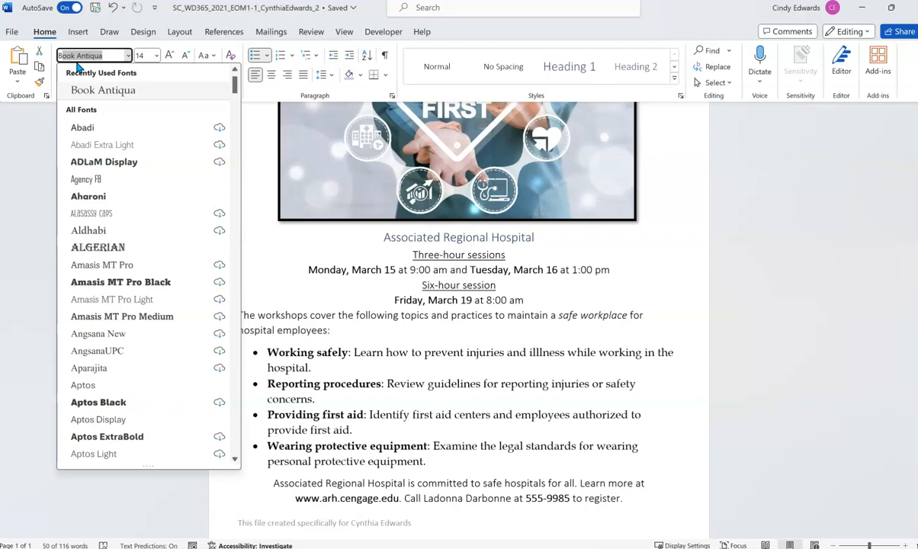
pyautogui.press('Return')
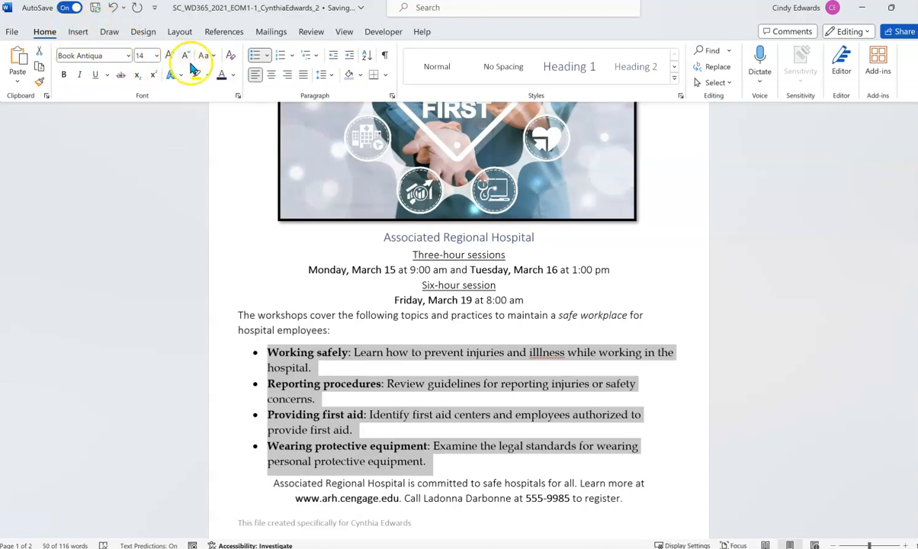
# Set the font color of the bulleted workshop topics to Dark Purple, Text 2
pyautogui.click(233, 75)
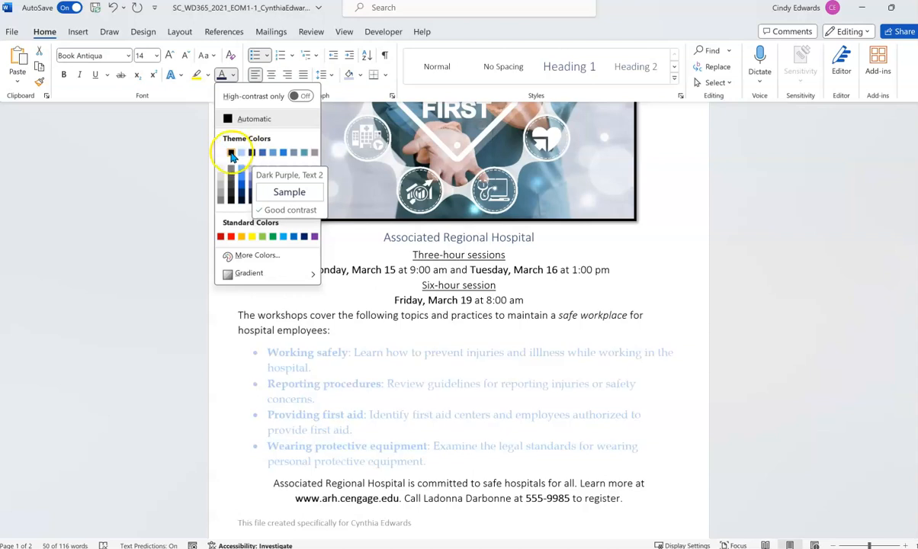
pyautogui.click(243, 154)
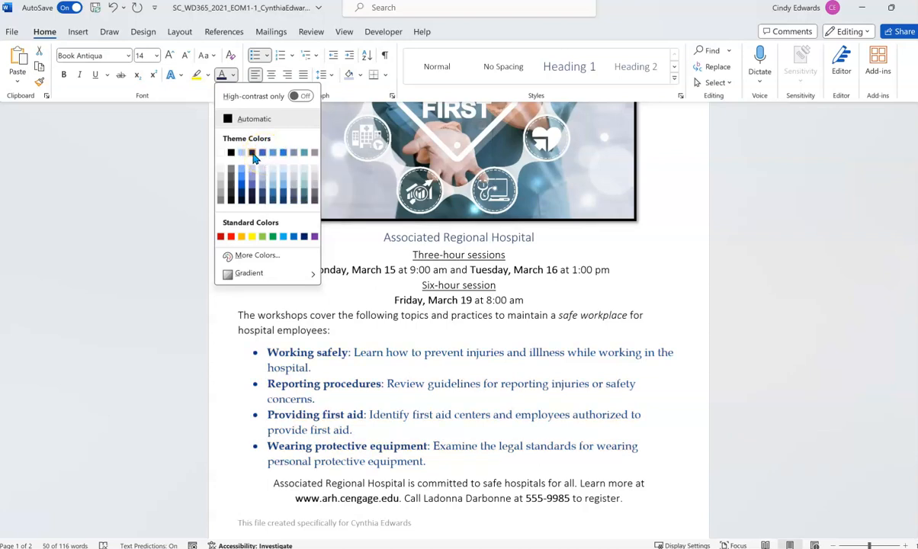
pyautogui.click(253, 154)
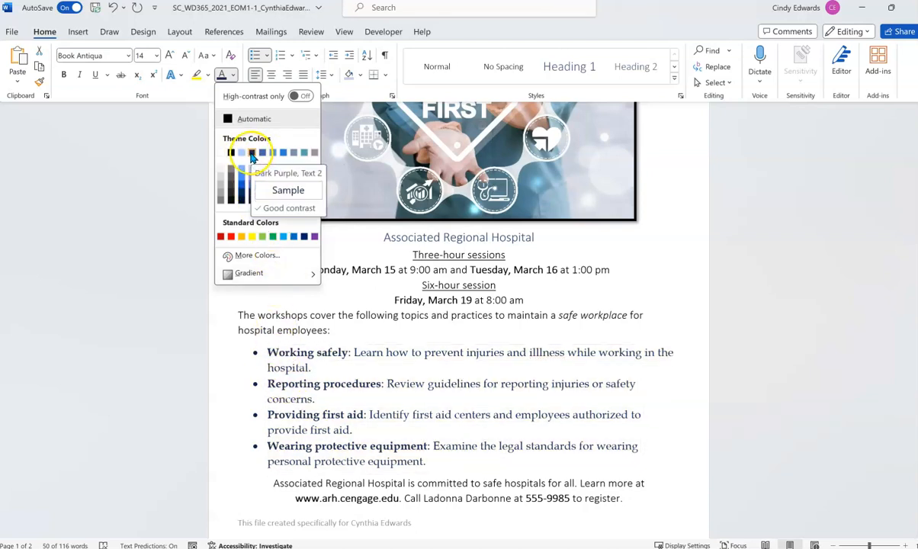
pyautogui.click(253, 152)
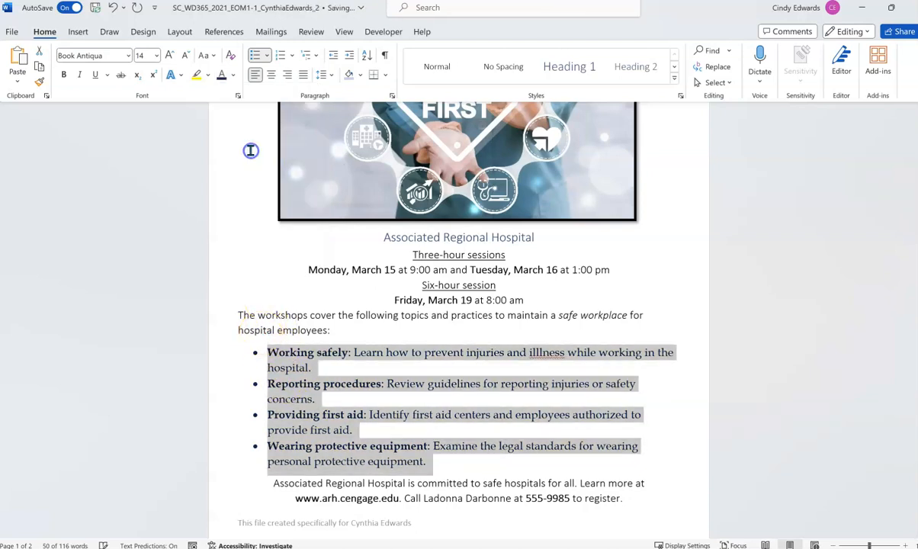
pyautogui.click(343, 365)
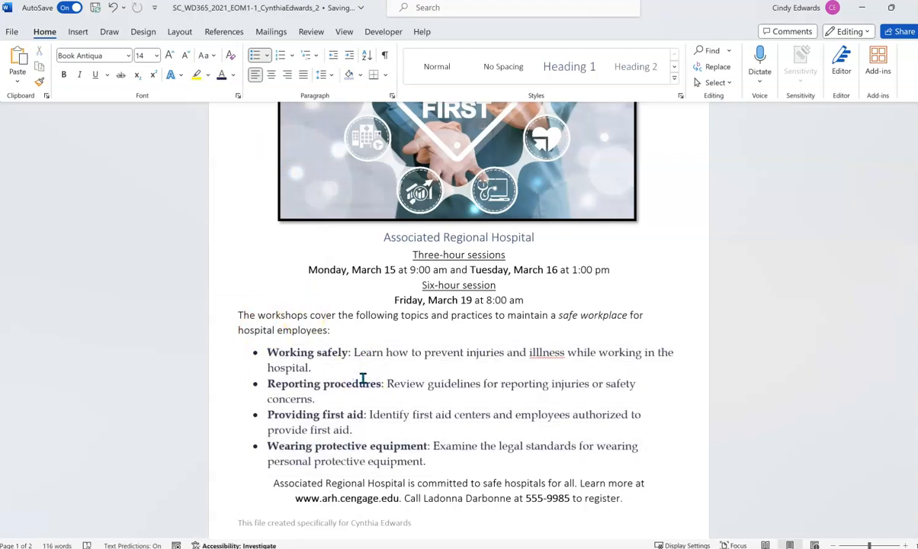
pyautogui.click(411, 448)
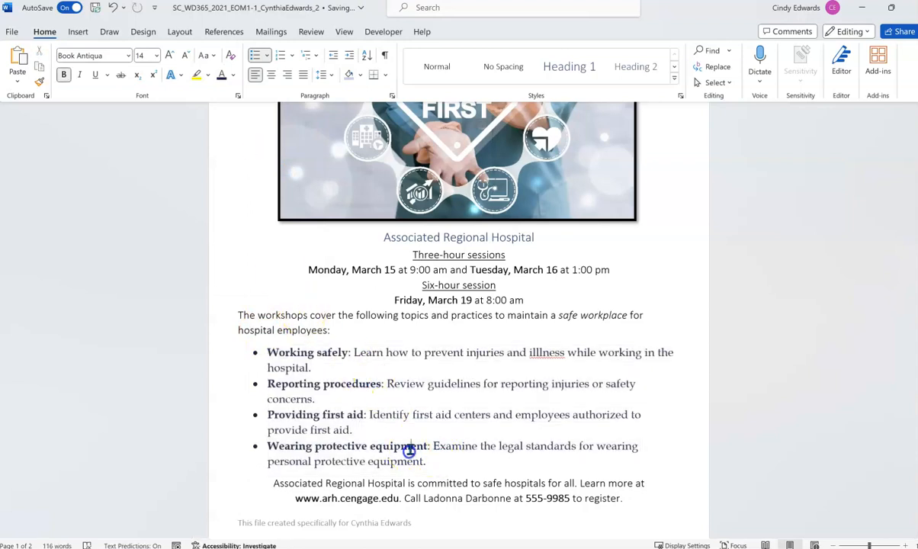
pyautogui.click(235, 79)
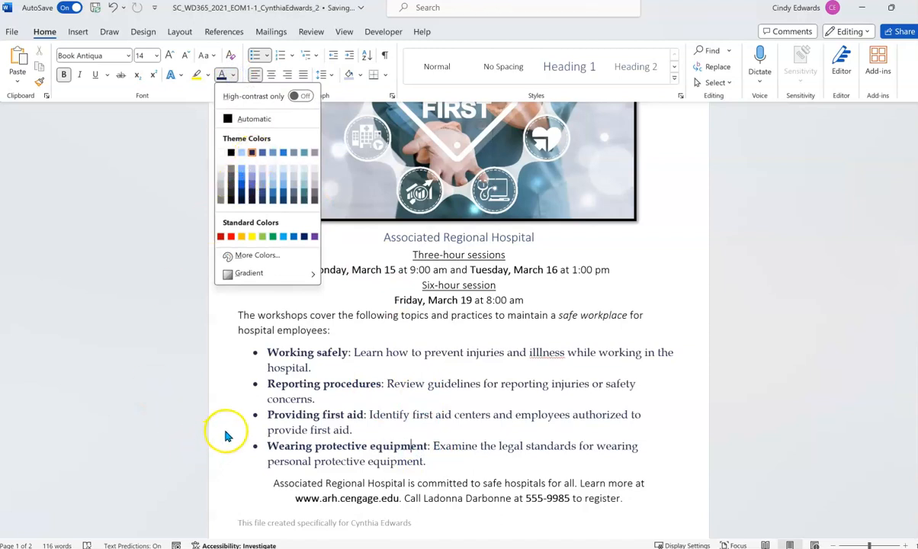
pyautogui.click(364, 383)
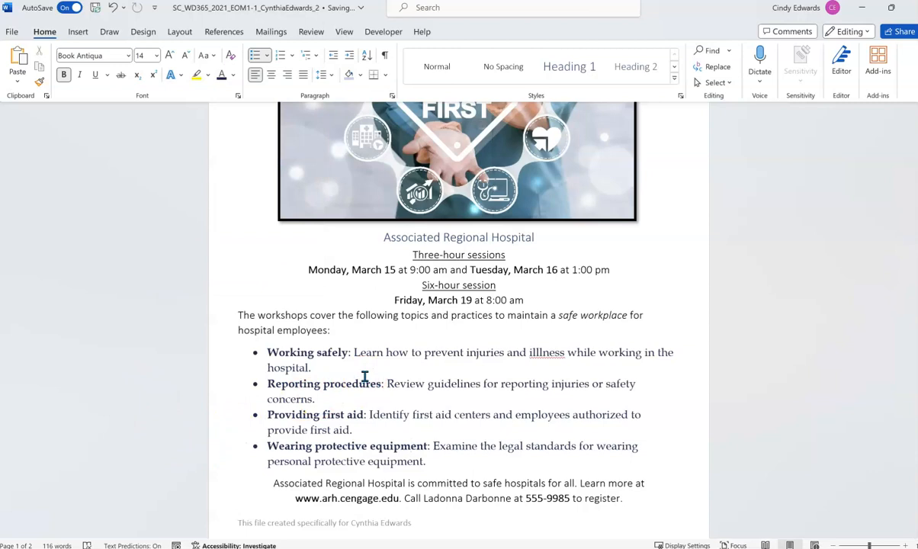
# Set the font size of all four bulleted workshop topics to 12 points
pyautogui.moveTo(416, 462); pyautogui.dragTo(192, 508)
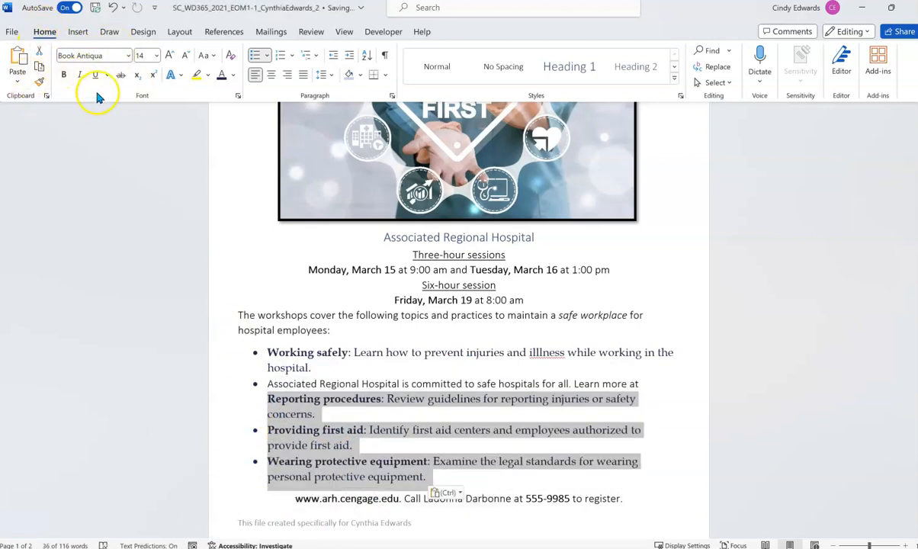
pyautogui.click(113, 9)
pyautogui.moveTo(435, 461); pyautogui.dragTo(260, 353)
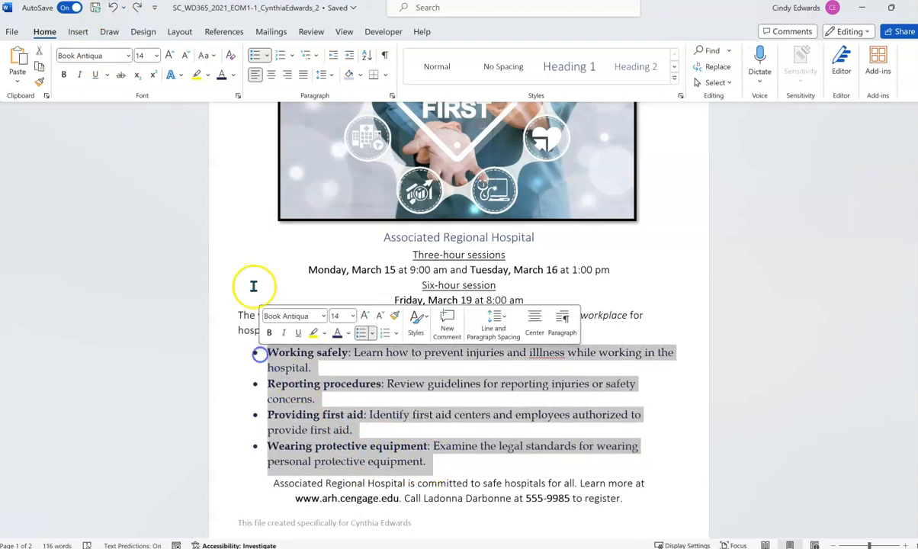
pyautogui.click(155, 55)
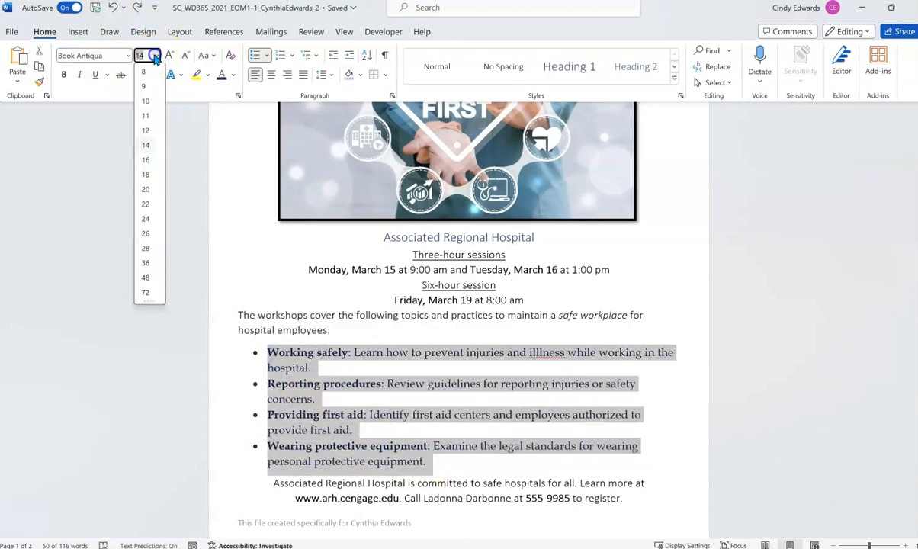
pyautogui.click(147, 131)
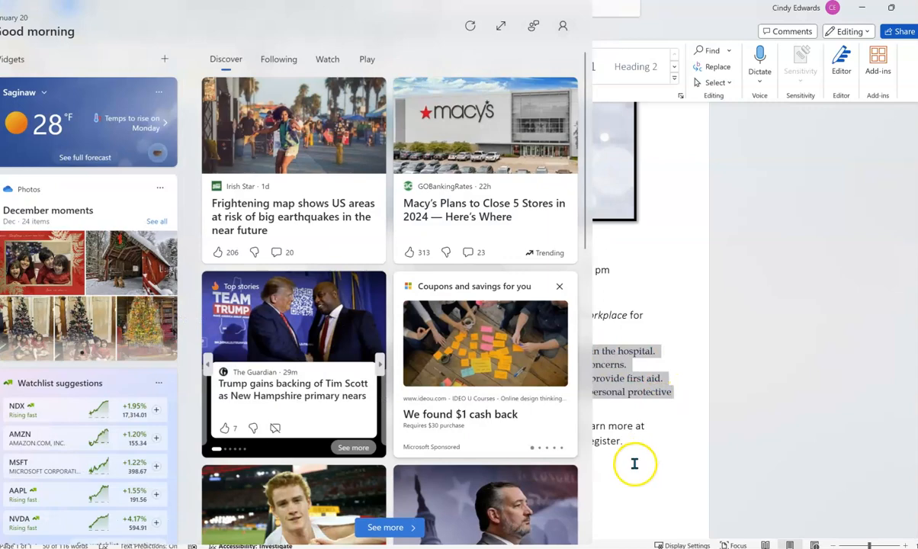
# Apply light purple paragraph shading, a pale tint of the Dark Purple theme color, to the closing contact paragraph
pyautogui.click(635, 461)
pyautogui.moveTo(279, 422); pyautogui.dragTo(637, 444)
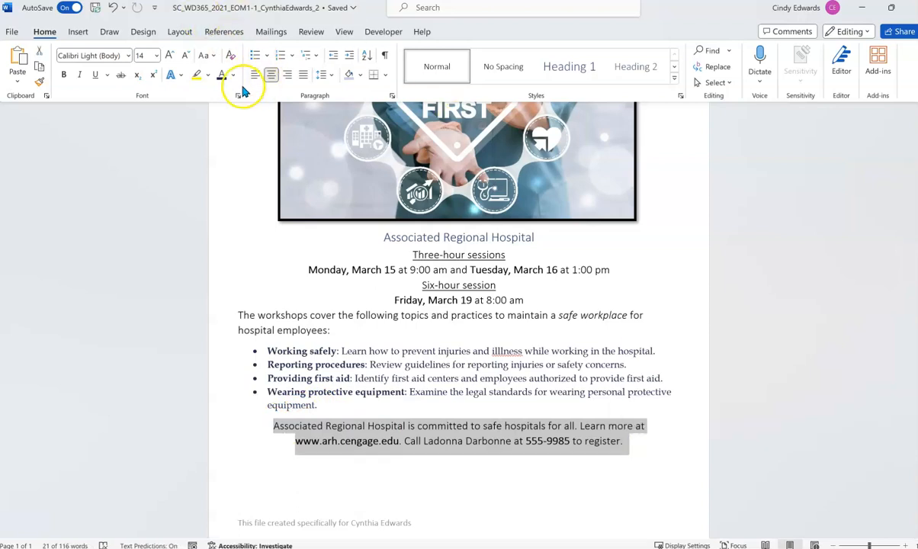
pyautogui.click(362, 78)
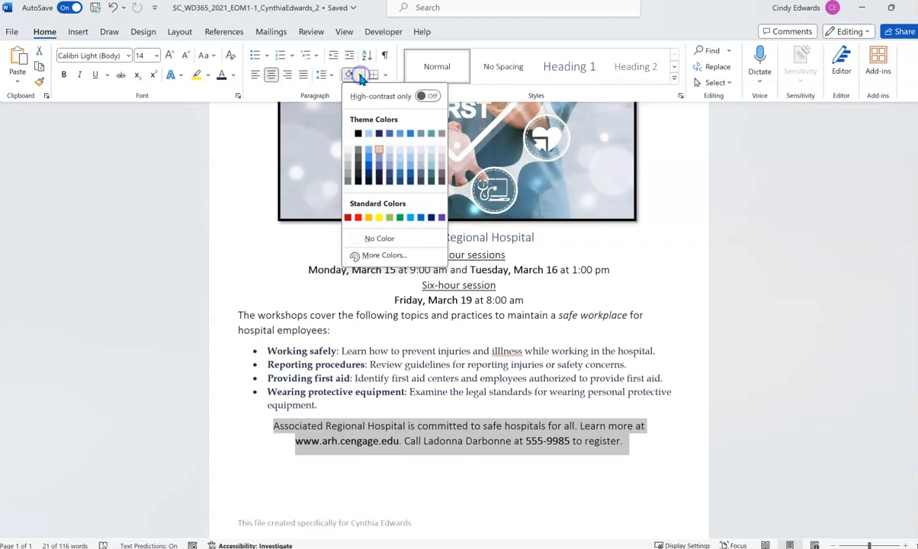
pyautogui.click(380, 154)
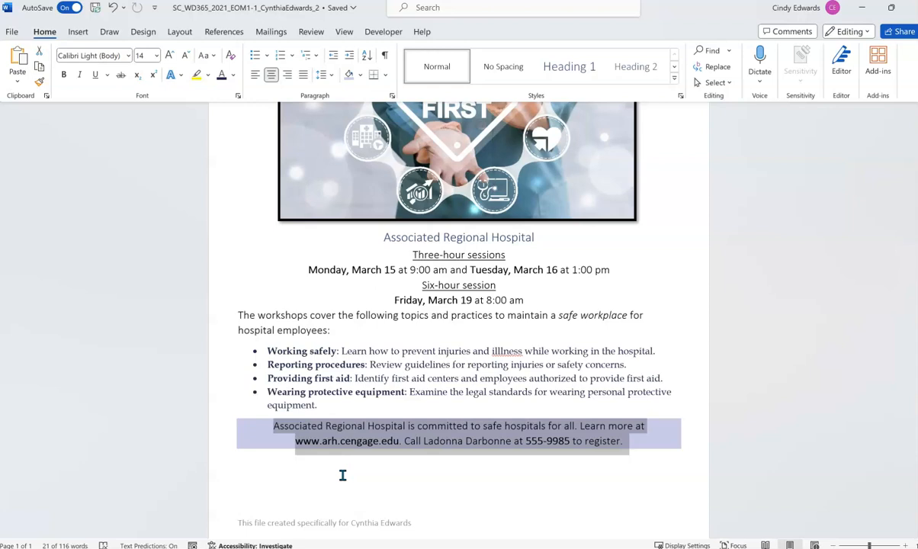
# Set the shaded closing paragraph's spacing to 12 pt before and 6 pt after
pyautogui.click(393, 97)
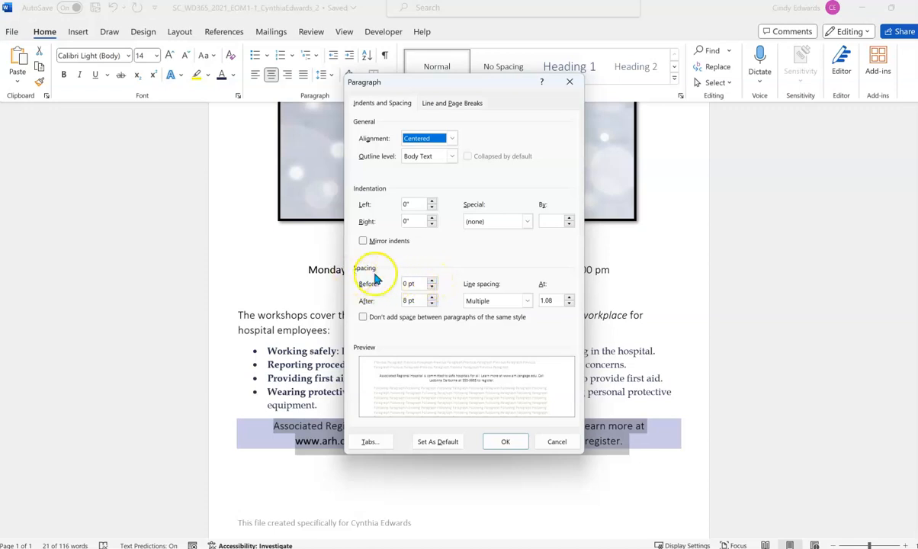
pyautogui.click(432, 280)
pyautogui.click(432, 281)
pyautogui.click(433, 302)
pyautogui.click(433, 302)
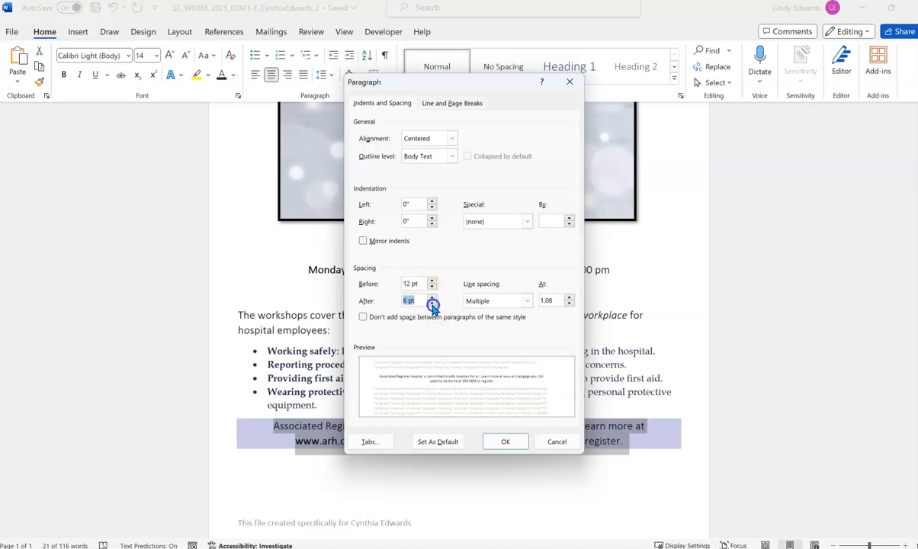
pyautogui.click(488, 442)
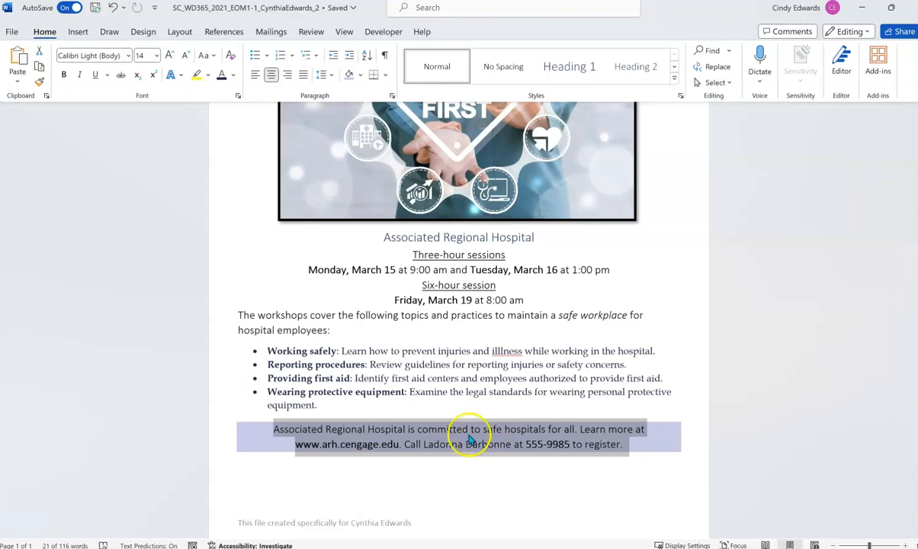
# Insert the picture Support_WD365_2021_EOM1-1_Logo from the Downloads folder on the blank line below the shaded closing paragraph
pyautogui.click(461, 476)
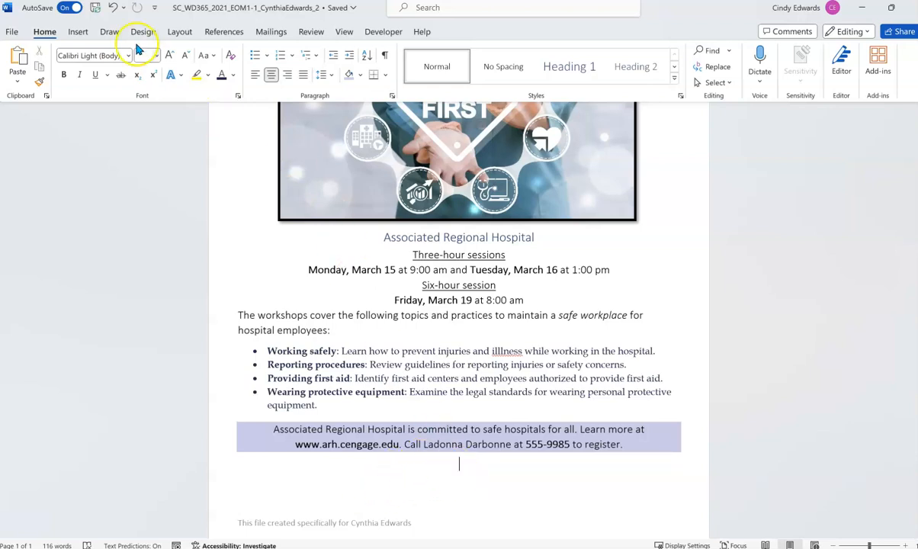
pyautogui.click(77, 31)
pyautogui.click(143, 79)
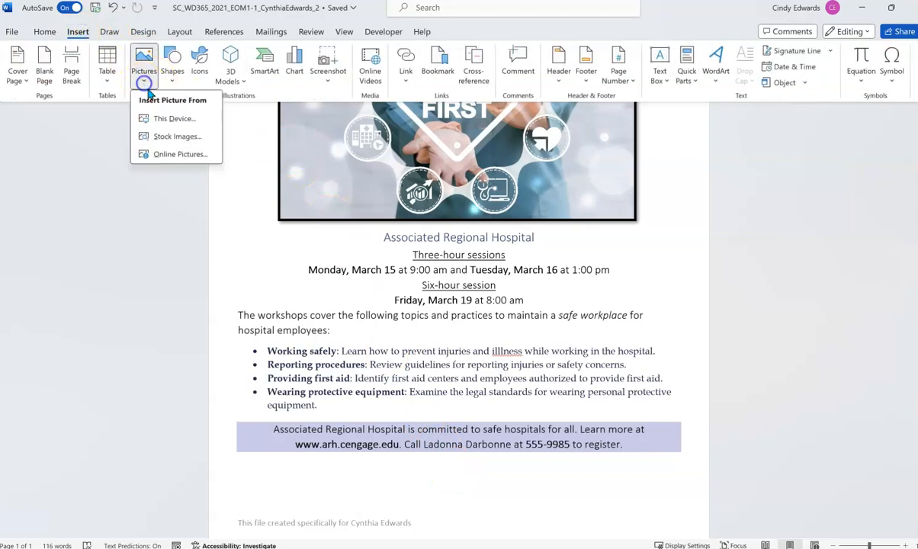
pyautogui.click(161, 118)
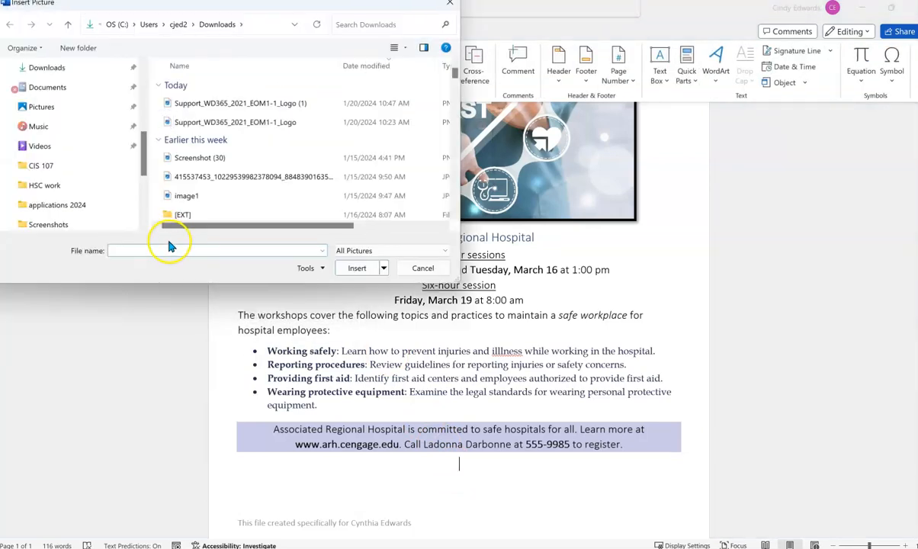
pyautogui.click(206, 121)
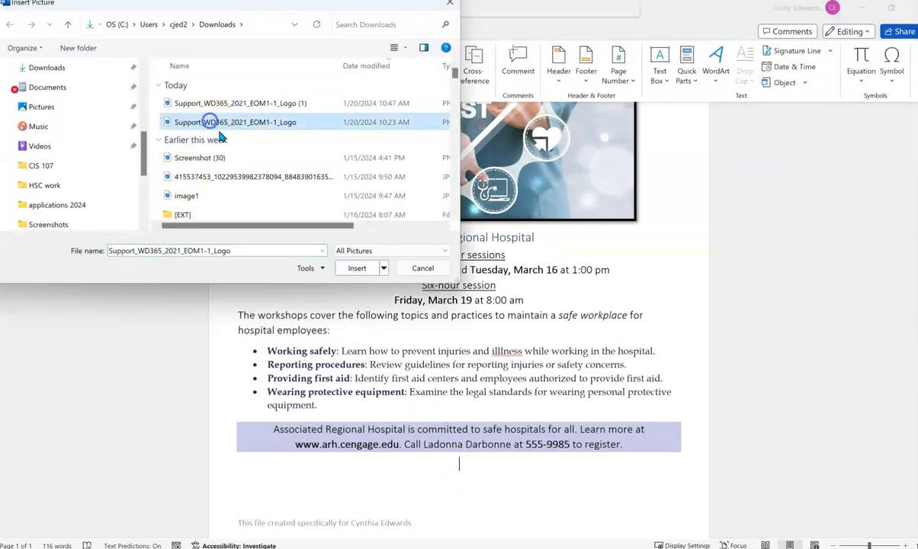
pyautogui.click(376, 268)
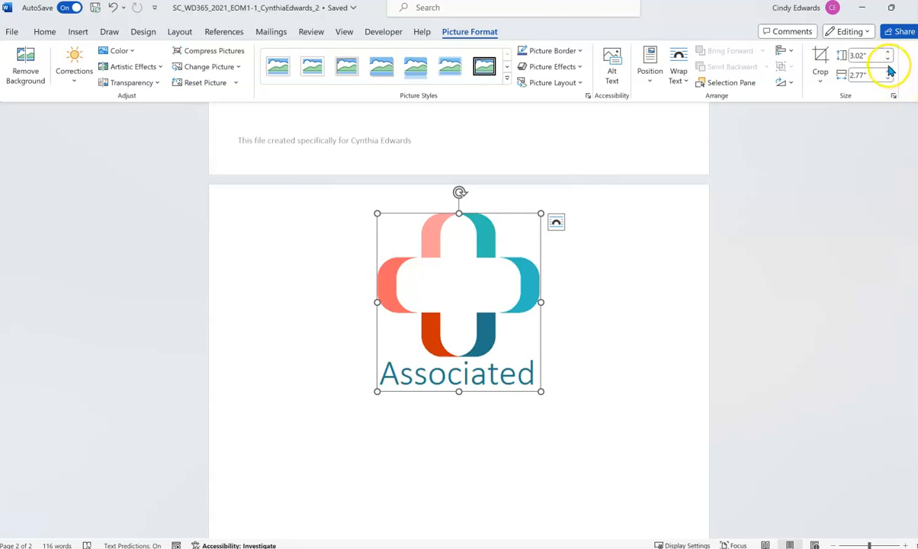
# Set the inserted logo picture's height to 0.8"
pyautogui.click(857, 55)
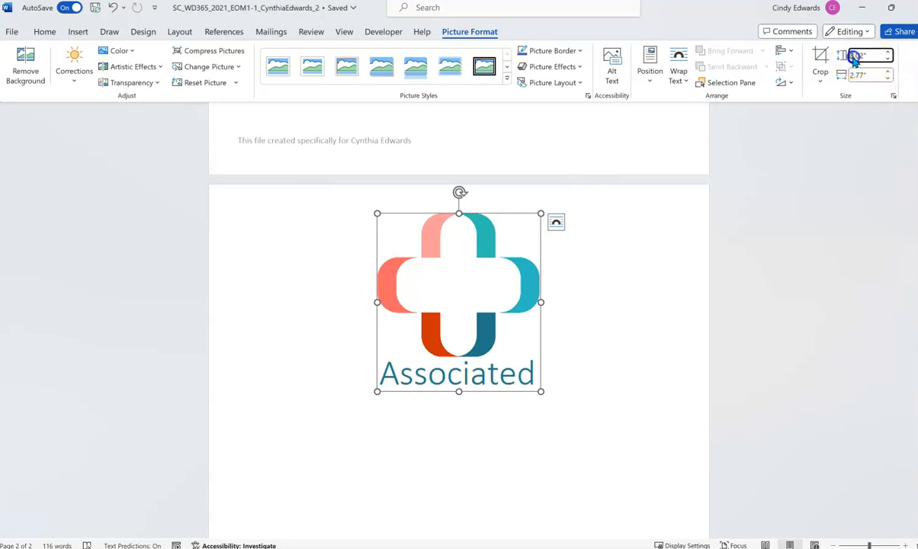
pyautogui.press('BackSpace')
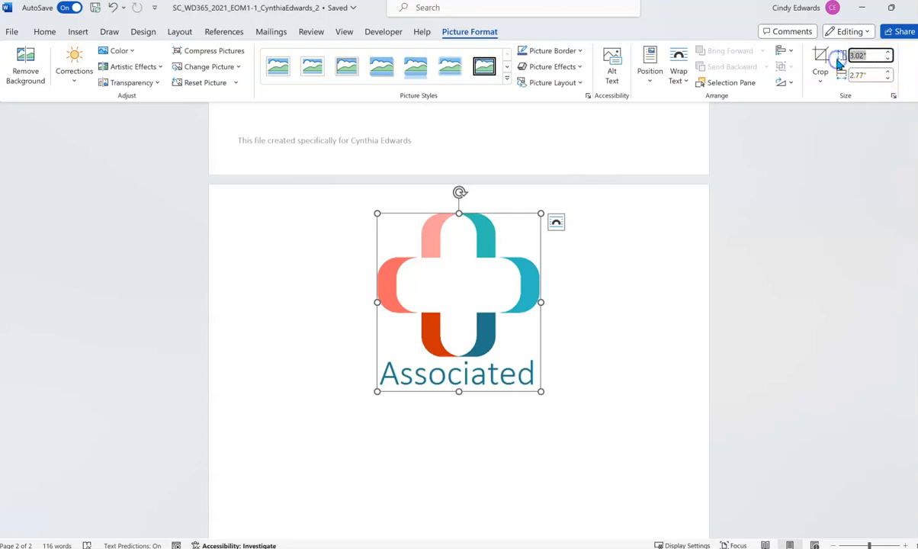
pyautogui.write('0.8')
pyautogui.press('Return')
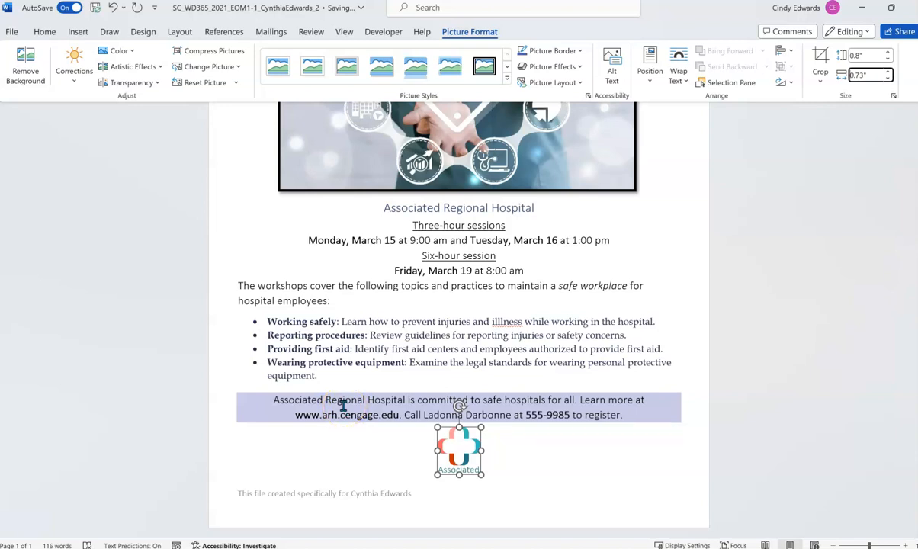
# Add a 1 pt Dark Purple, Text 2 box page border to the whole flyer, using the third (dashed) line style
pyautogui.scroll(5, 399, 366)
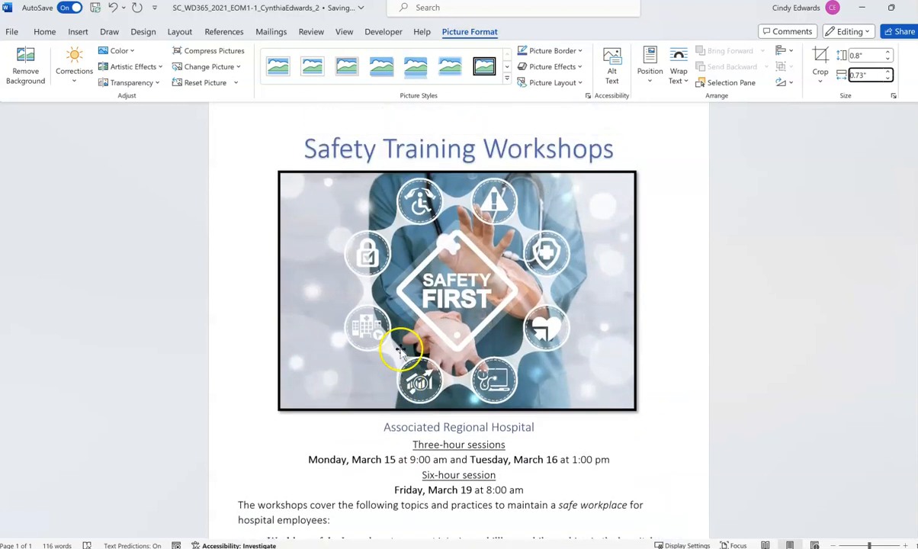
pyautogui.click(304, 161)
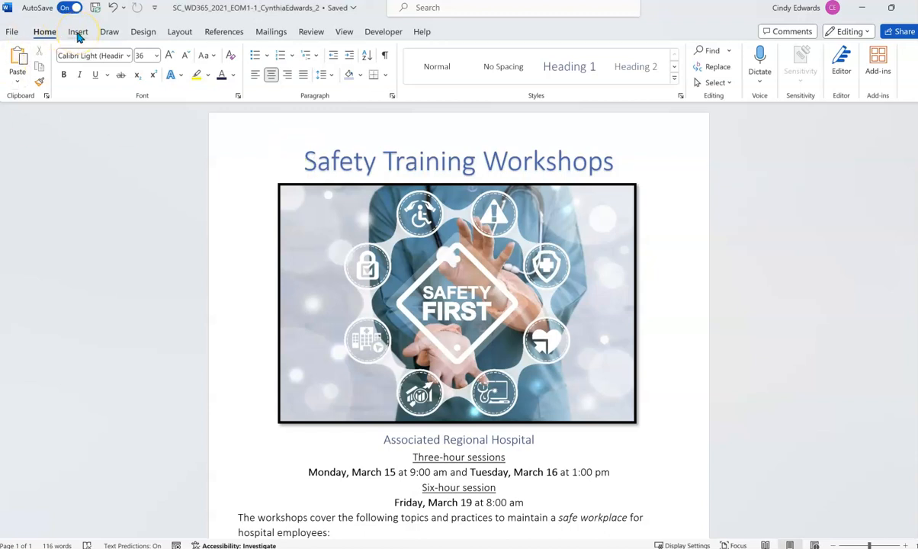
pyautogui.click(141, 31)
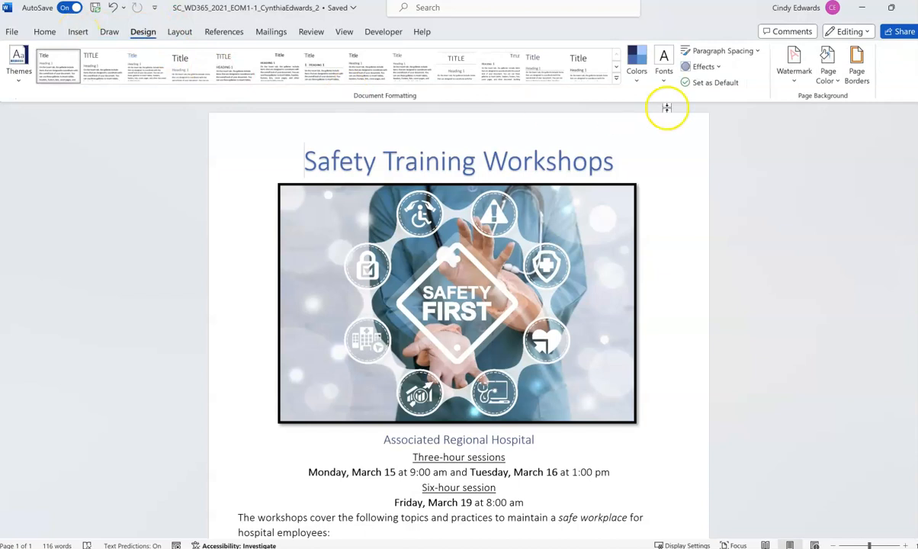
pyautogui.click(855, 67)
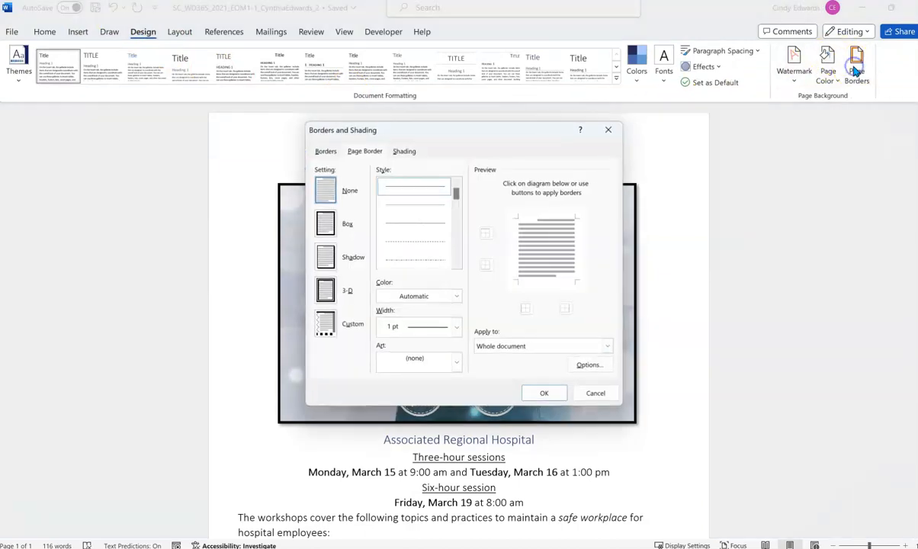
pyautogui.click(420, 227)
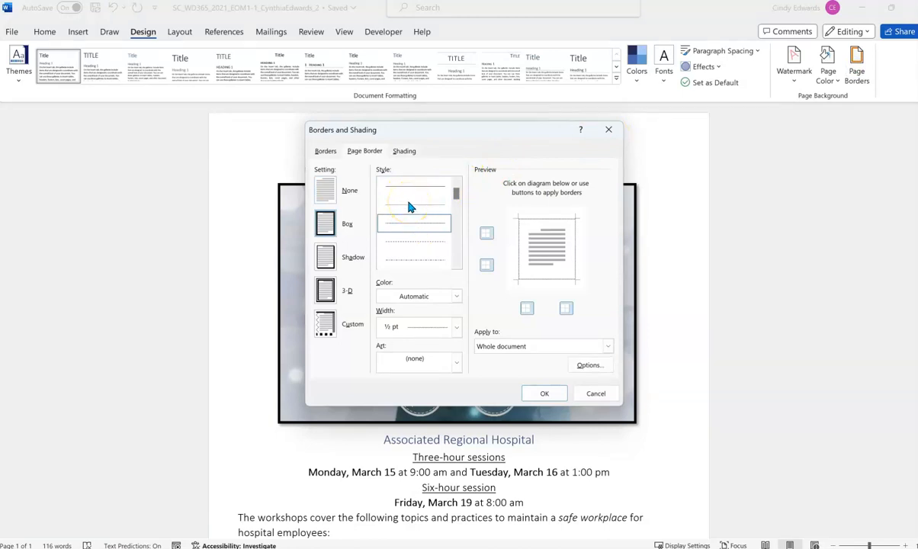
pyautogui.click(458, 299)
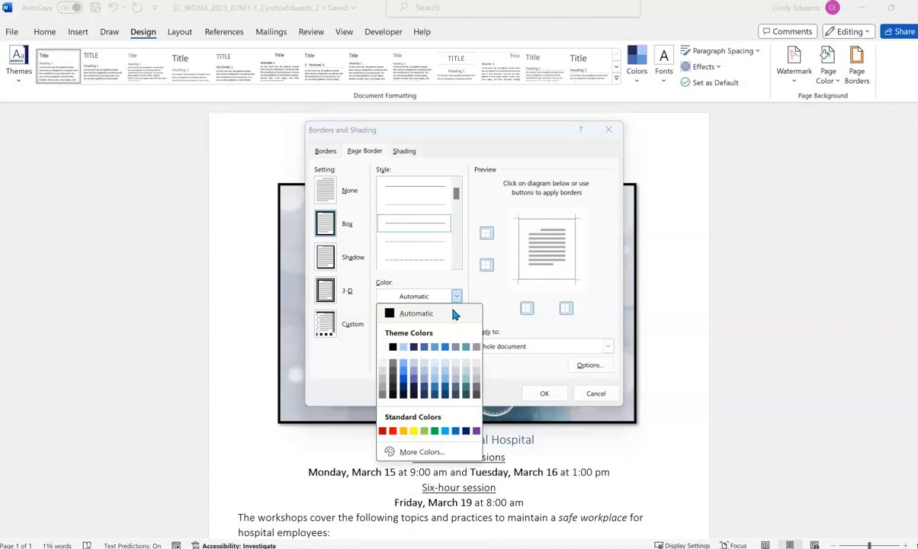
pyautogui.click(413, 349)
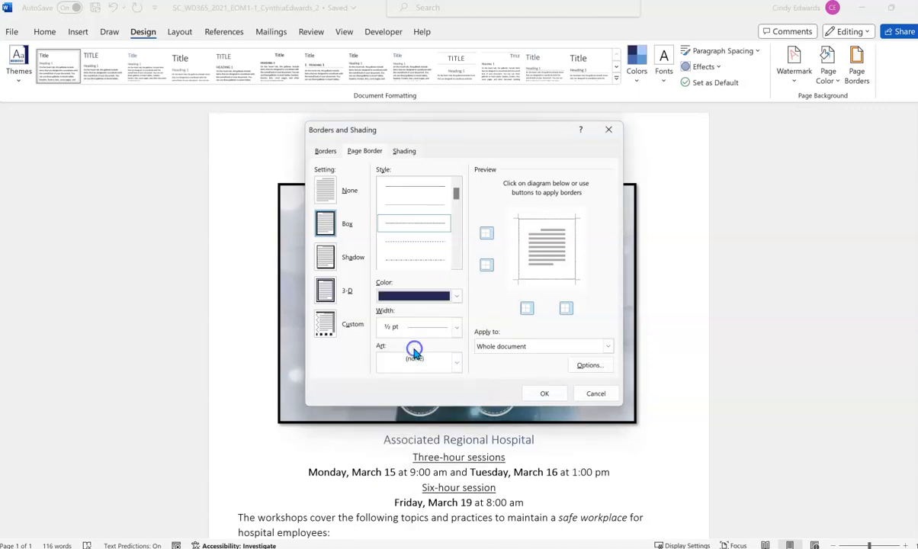
pyautogui.click(457, 327)
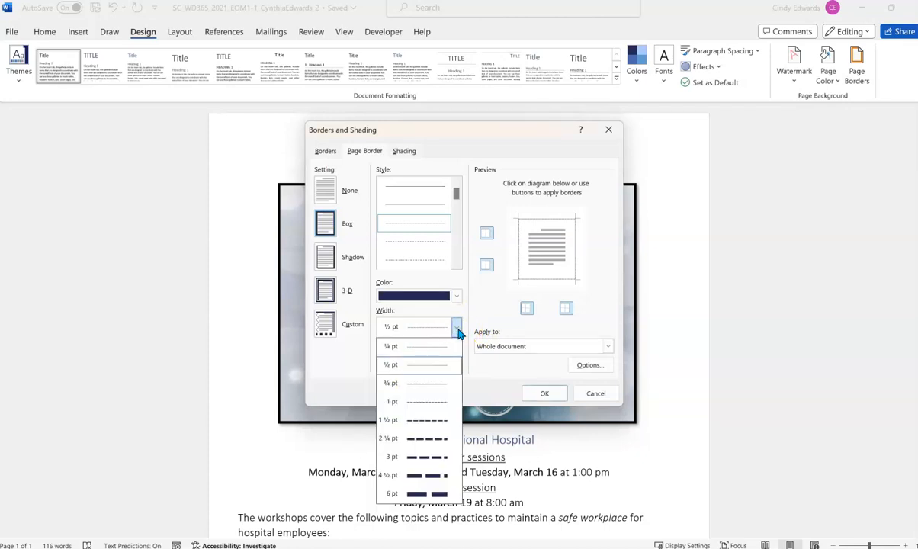
pyautogui.click(408, 403)
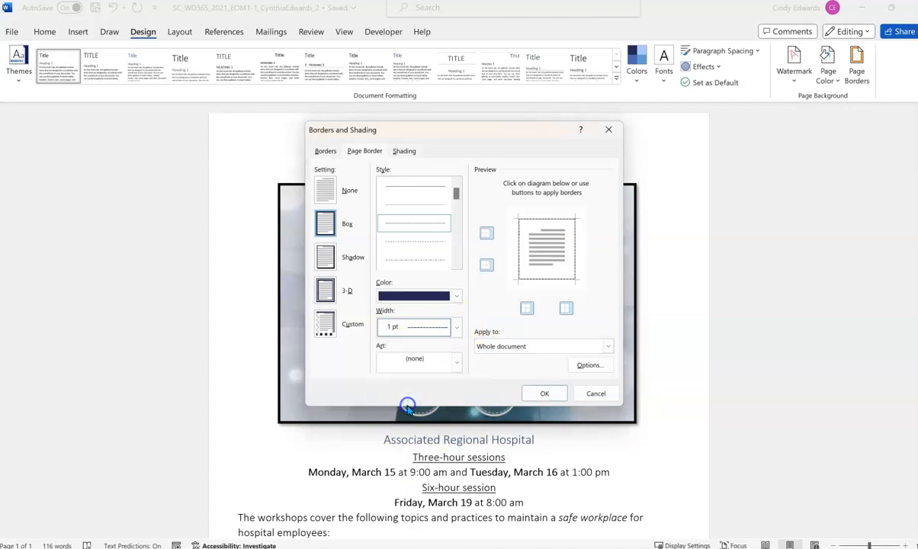
pyautogui.click(540, 394)
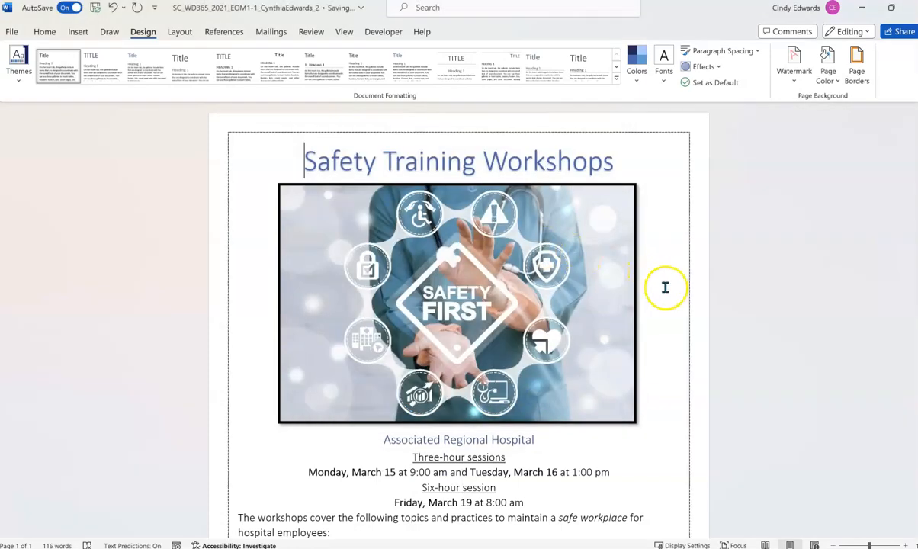
pyautogui.scroll(-5, 664, 304)
pyautogui.scroll(5, 659, 306)
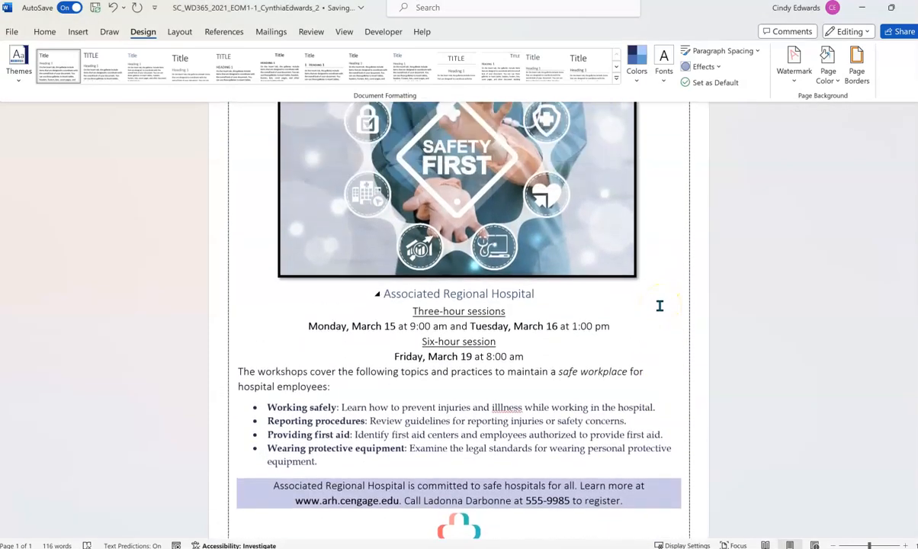
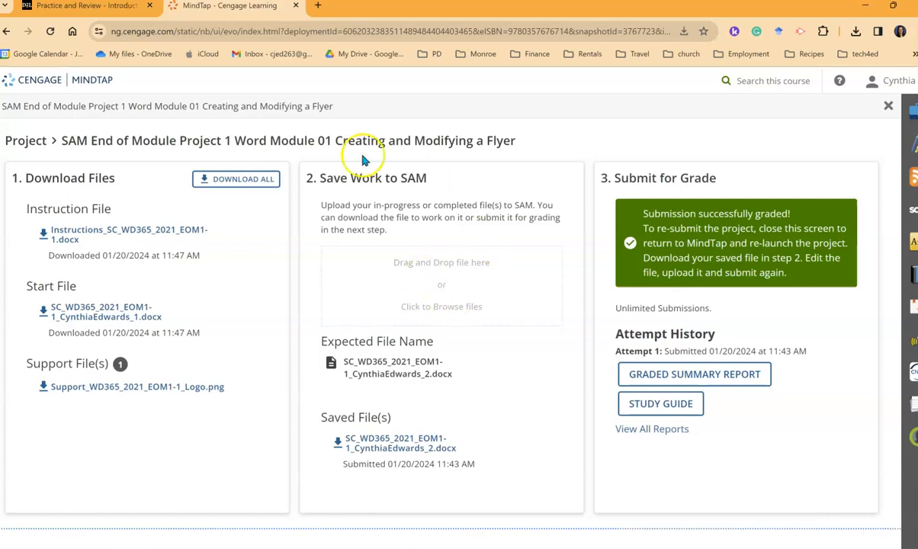
pyautogui.click(442, 309)
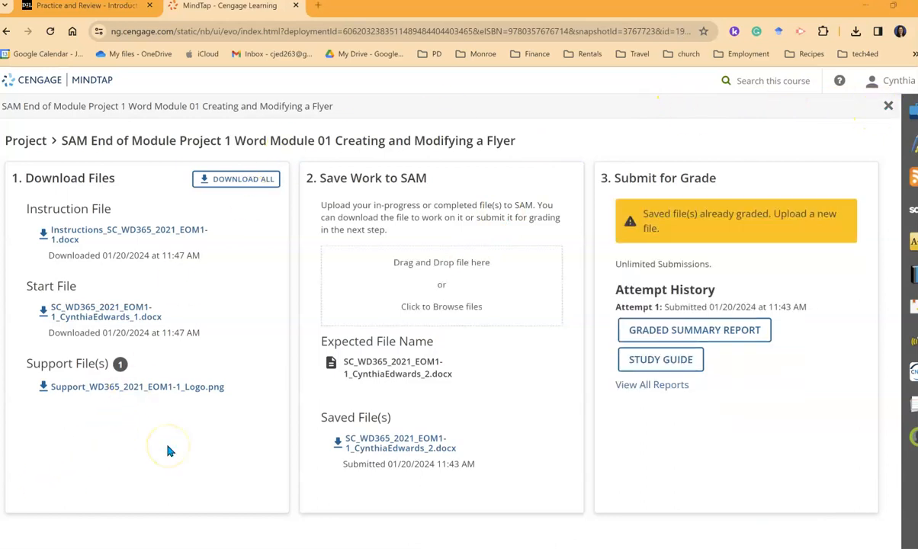
pyautogui.click(405, 285)
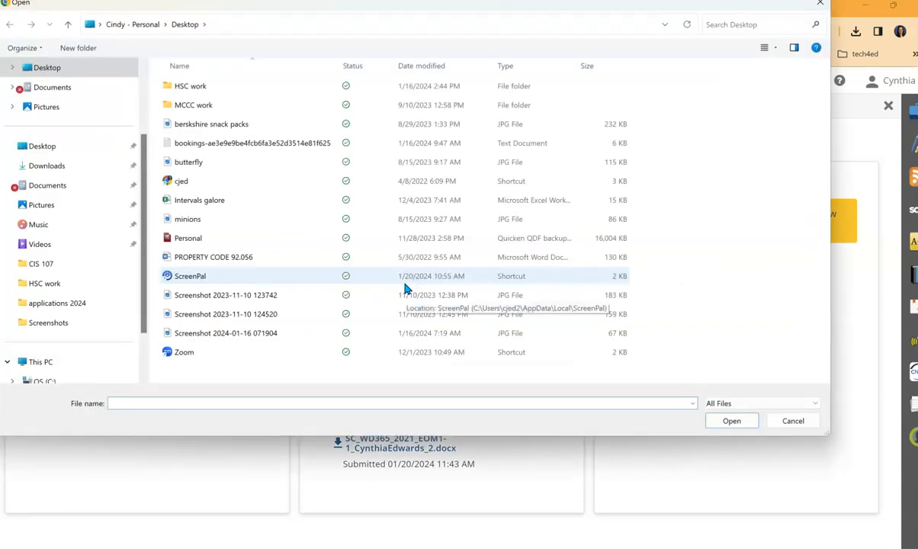
pyautogui.click(822, 8)
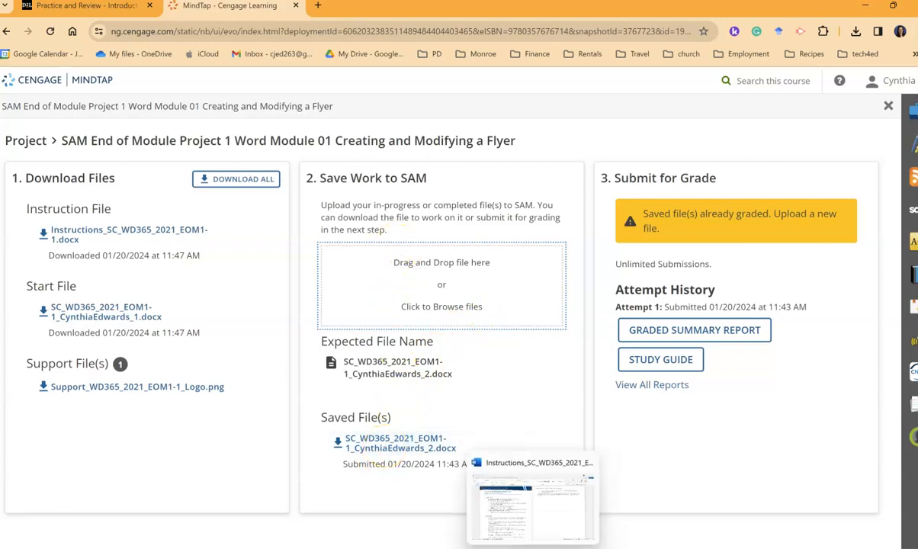
# Upload the finished flyer document to the SAM project's save area and submit it for grading
pyautogui.click(532, 548)
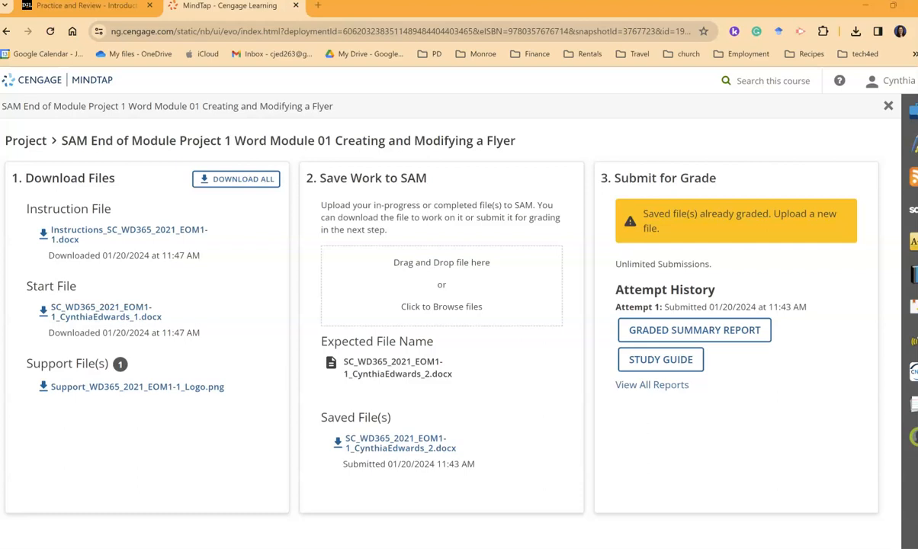
pyautogui.moveTo(797, 219); pyautogui.dragTo(403, 253)
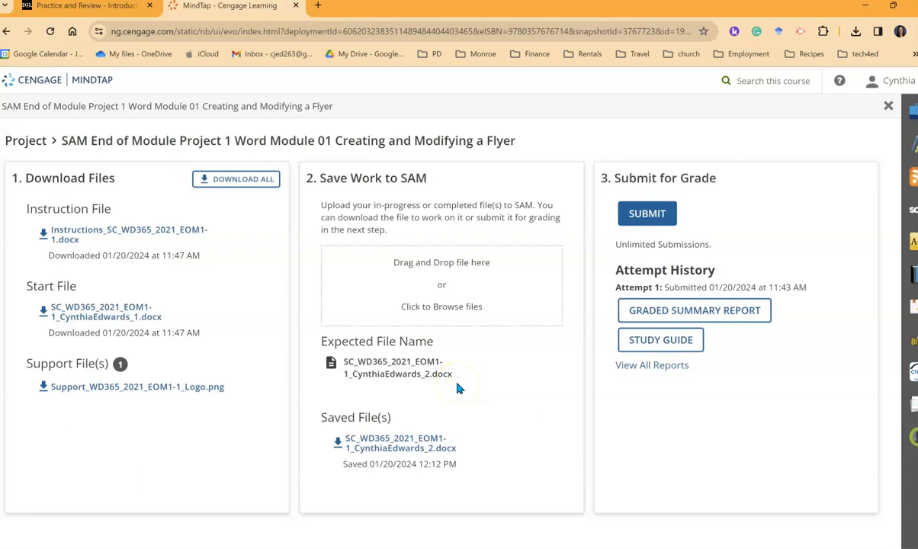
pyautogui.click(647, 216)
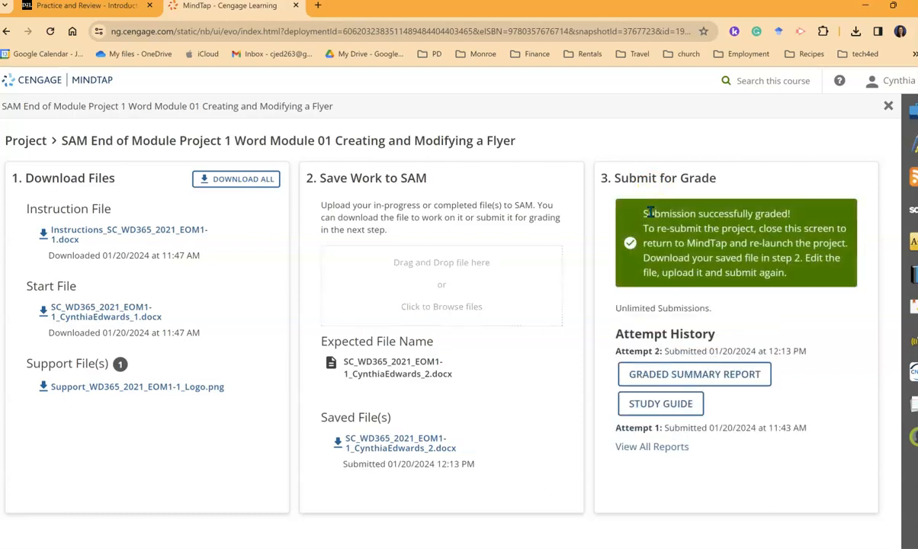
pyautogui.click(651, 214)
# Open the graded summary report of the latest submission in Word, enable editing and enlarge its window
pyautogui.click(700, 380)
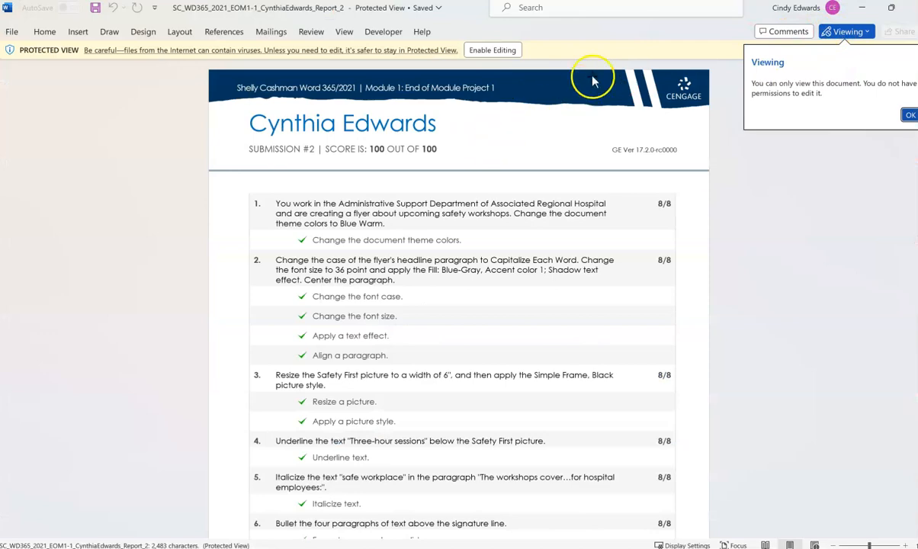
pyautogui.click(492, 50)
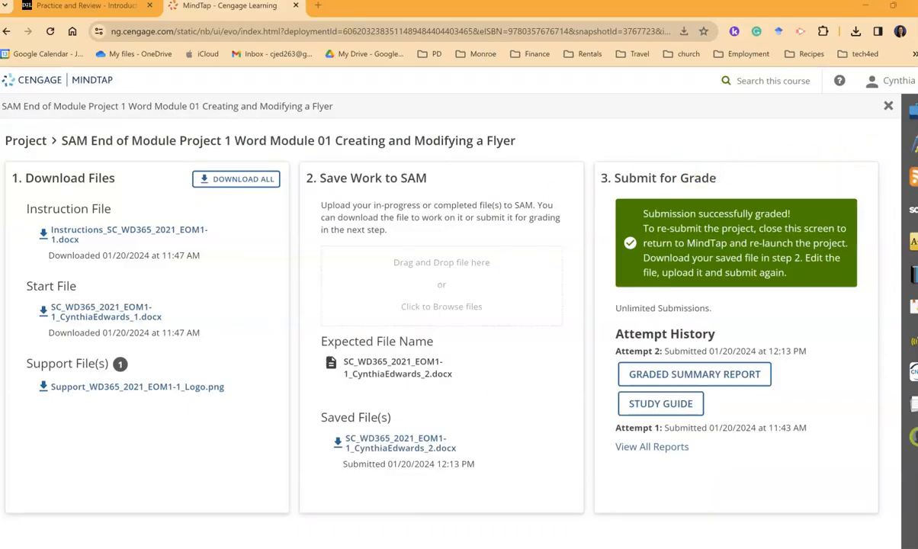
pyautogui.moveTo(539, 526)
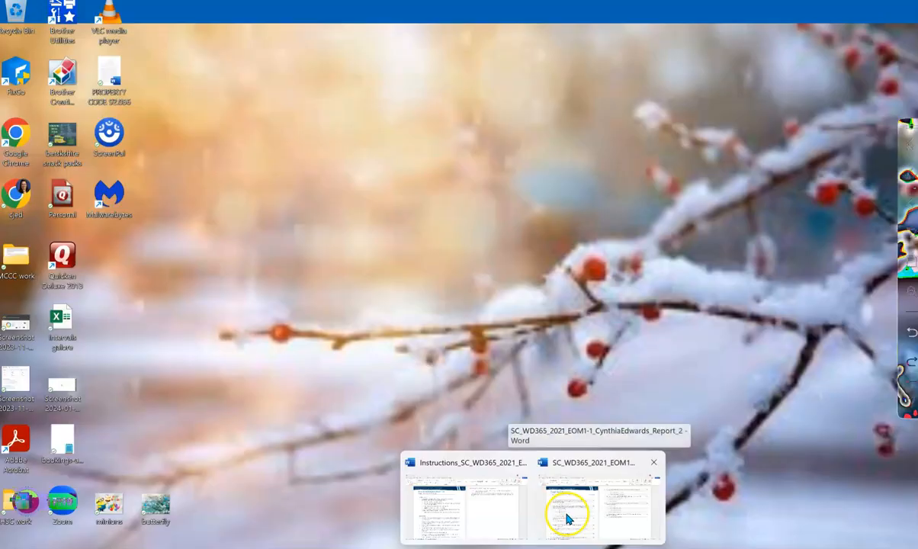
pyautogui.click(567, 518)
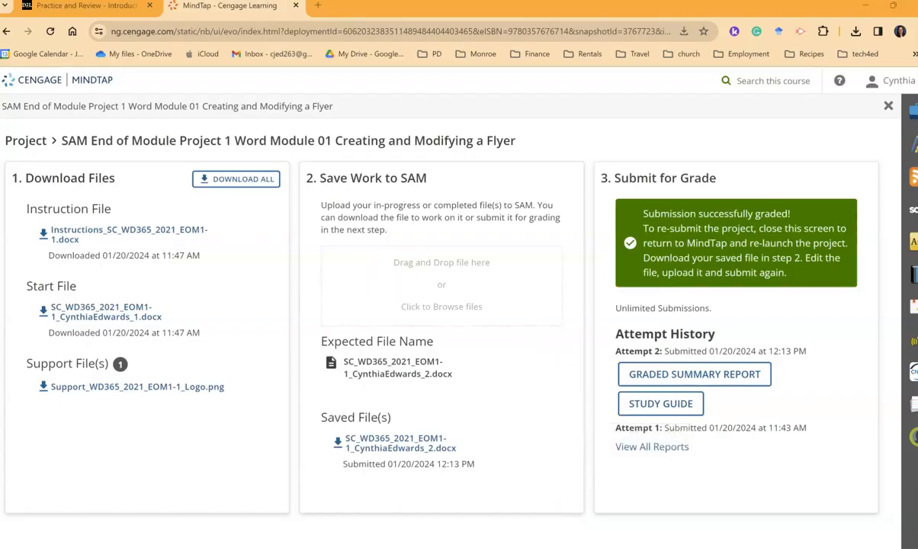
pyautogui.moveTo(376, 97); pyautogui.dragTo(436, 9)
pyautogui.click(657, 10)
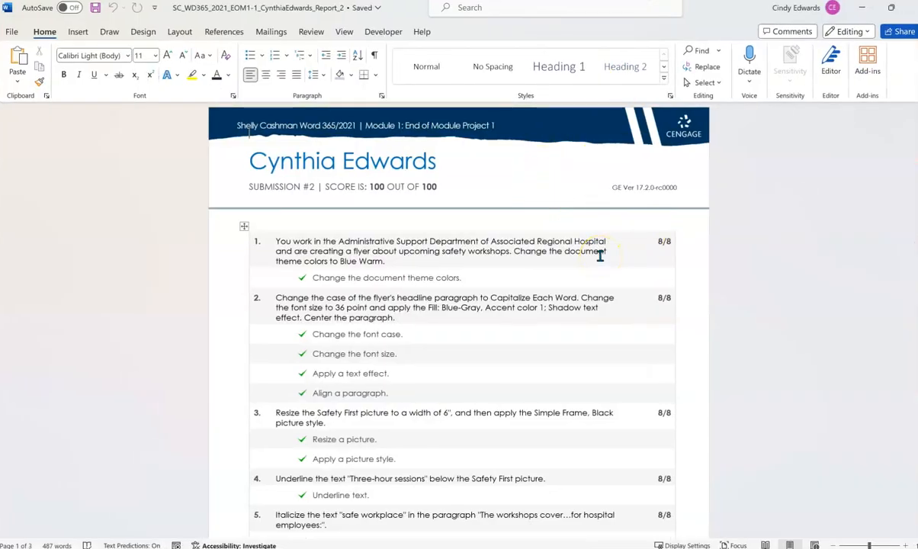
# Review the scores and checked tasks for all twelve instructions in the graded report
pyautogui.scroll(-10, 469, 246)
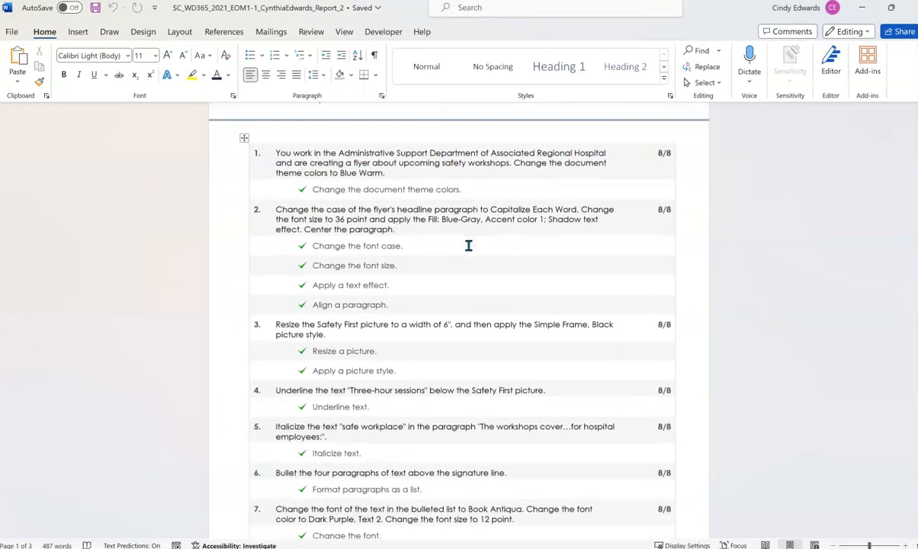
pyautogui.scroll(-1, 468, 250)
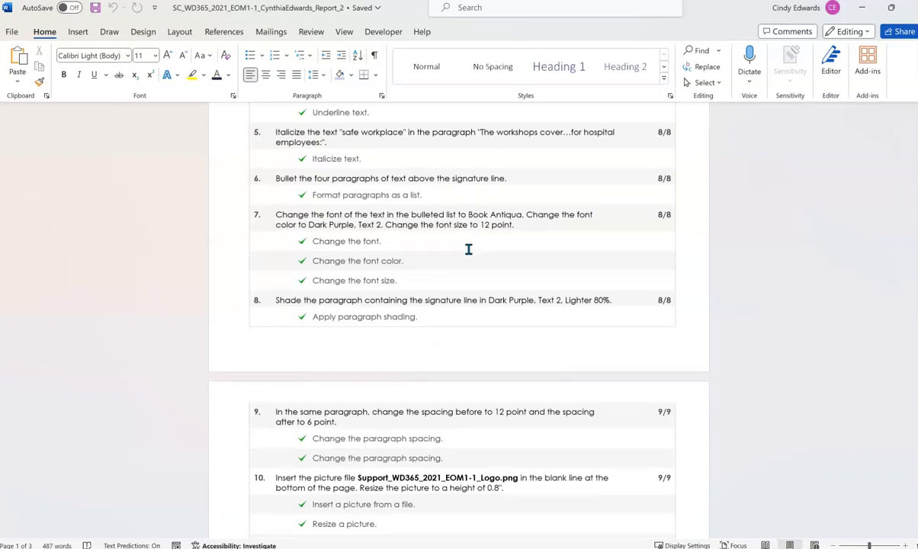
pyautogui.scroll(-5, 468, 250)
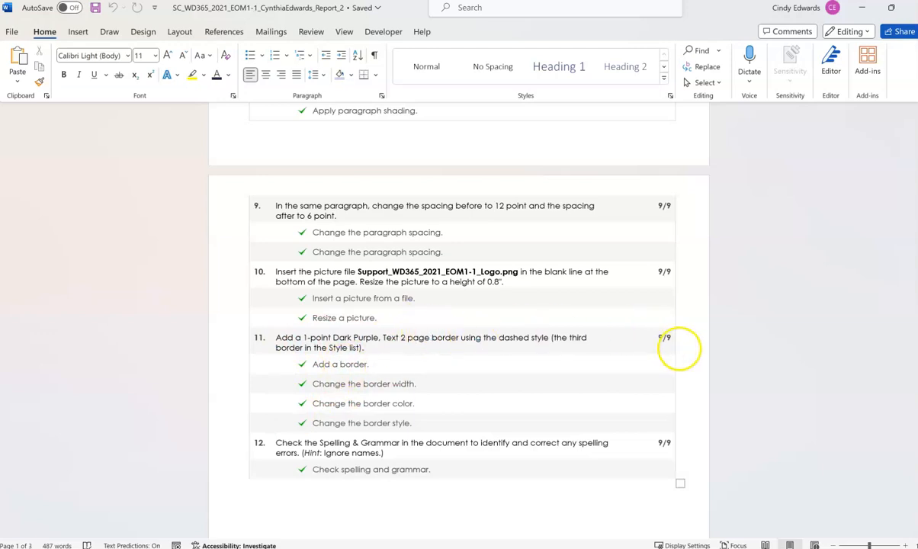
pyautogui.scroll(3, 561, 342)
pyautogui.scroll(10, 560, 342)
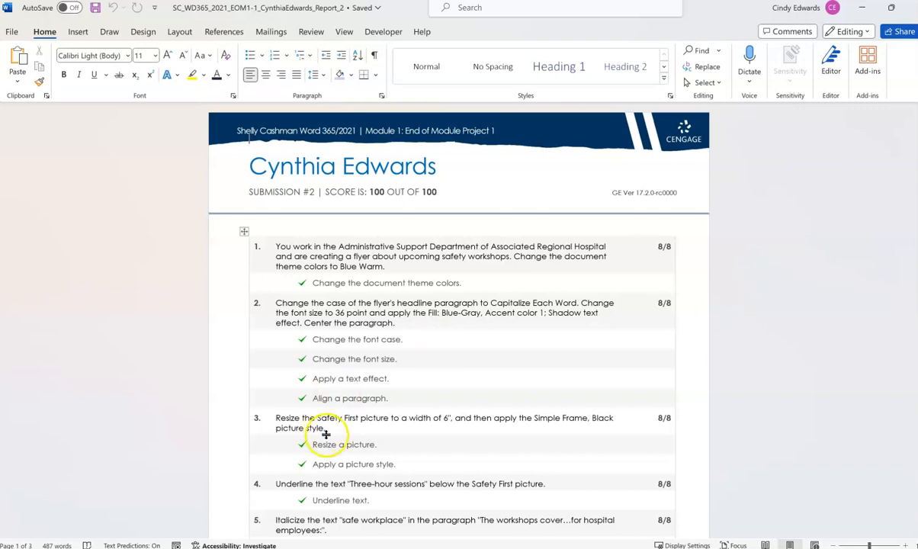
# Check the scores for the remaining instructions in the graded report, and leave Word to return to the SAM project page in Chrome
pyautogui.scroll(-5, 420, 458)
pyautogui.scroll(-2, 425, 448)
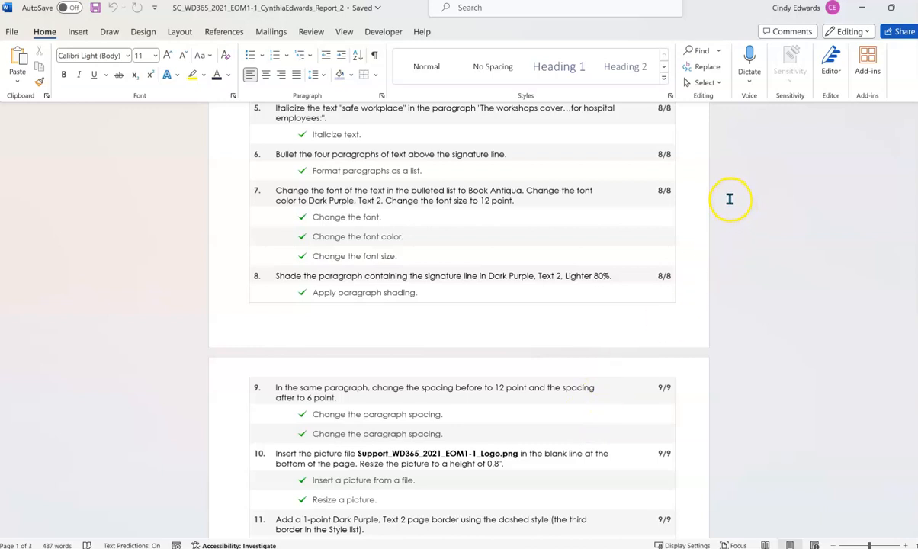
pyautogui.click(860, 7)
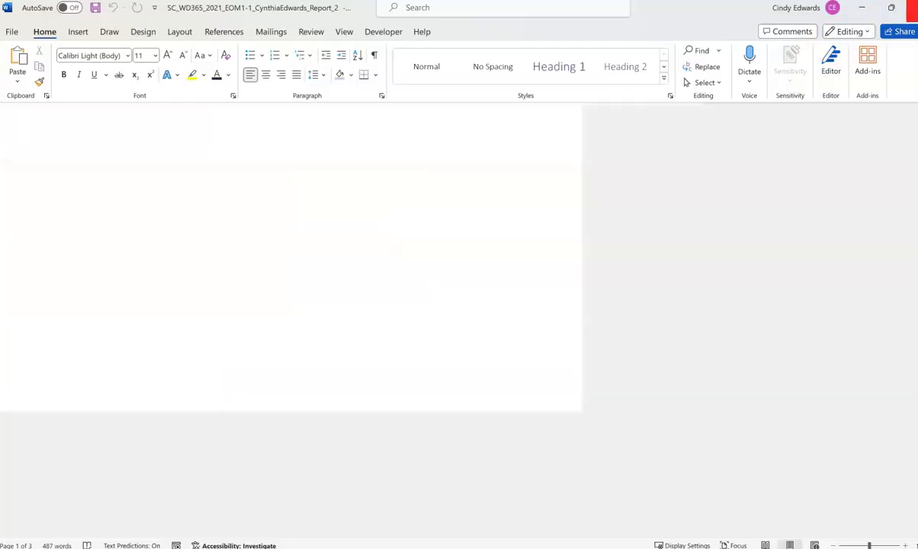
# Open the study guide for Attempt 2 and enlarge its window to show all twelve steps with their remediation and training links
pyautogui.click(653, 411)
pyautogui.click(653, 412)
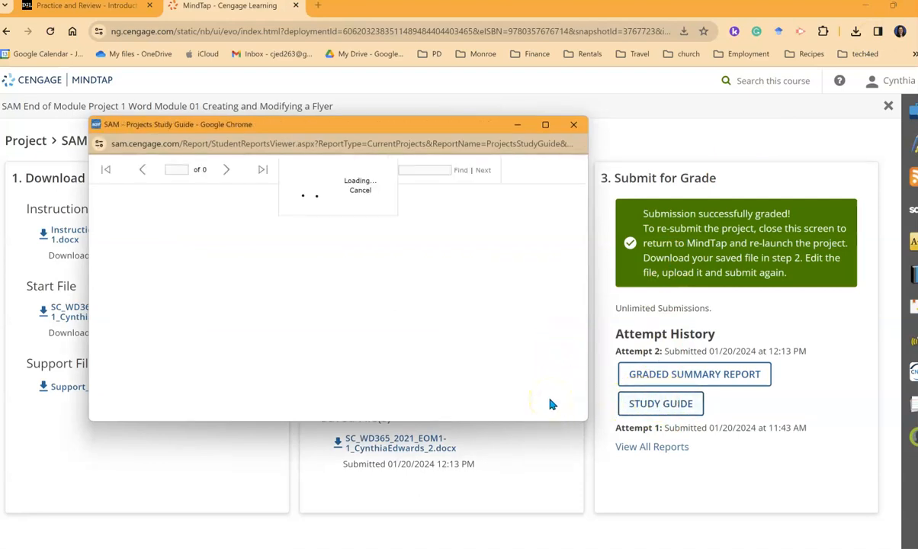
pyautogui.moveTo(580, 424); pyautogui.dragTo(584, 520)
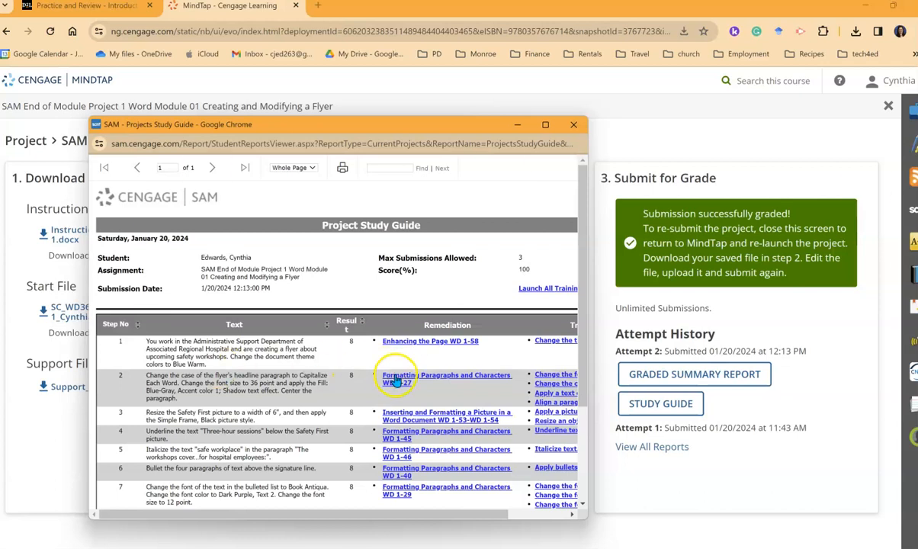
pyautogui.scroll(-3, 400, 379)
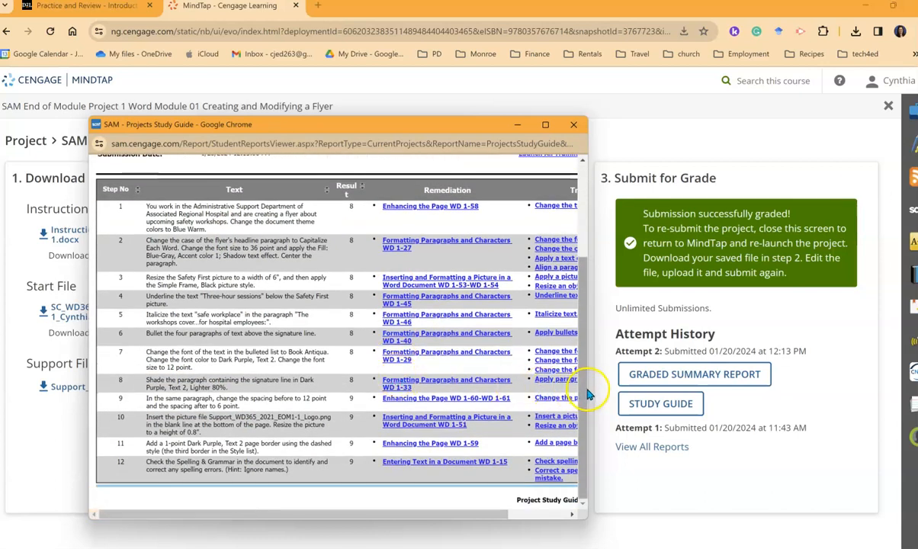
pyautogui.moveTo(587, 388); pyautogui.dragTo(773, 387)
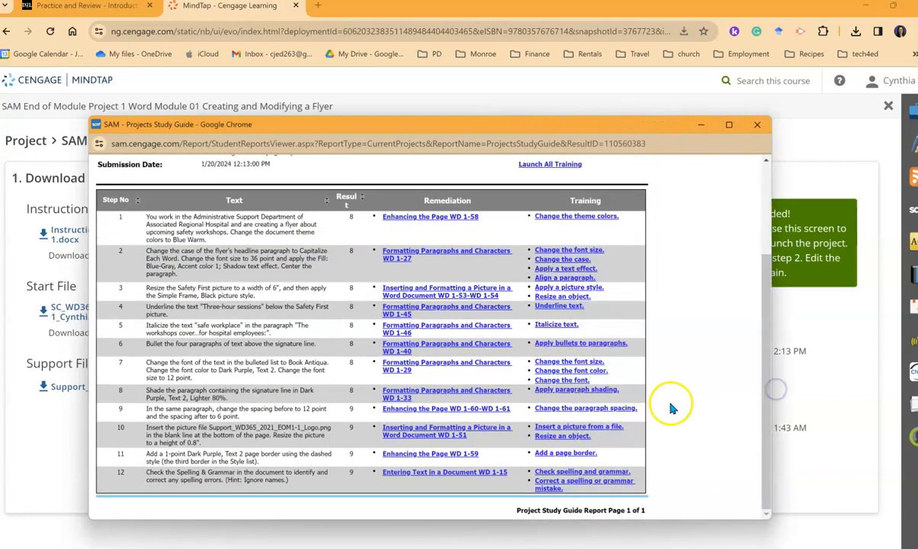